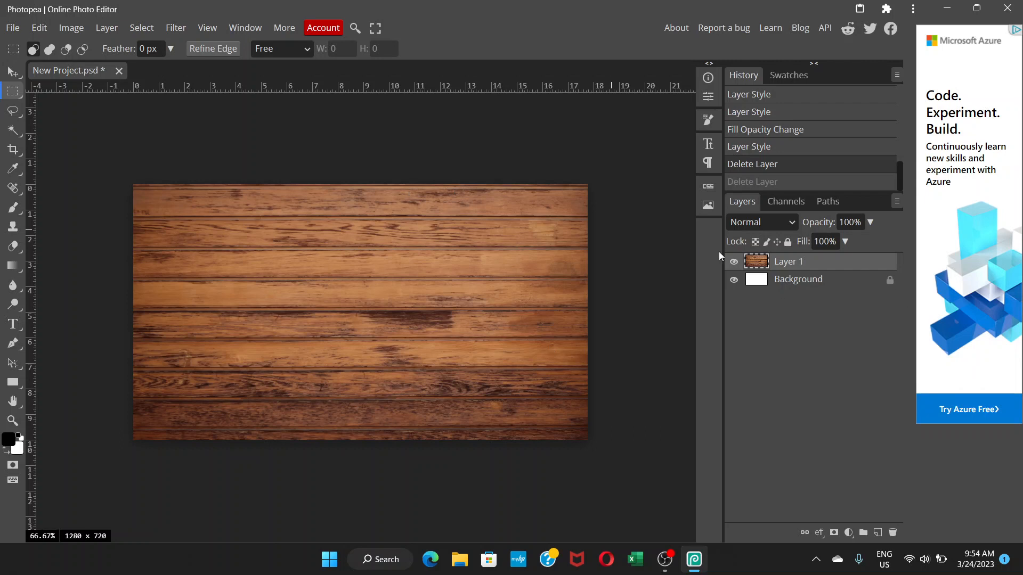
- Move the wood texture layer slightly upward on the canvas and keep that layer selected
left_click(13, 72)
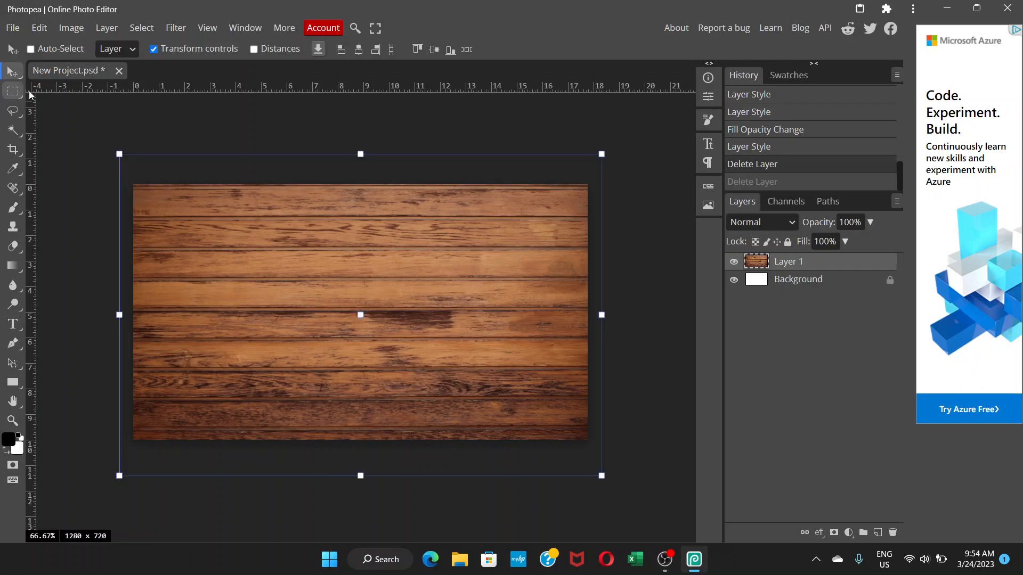
left_click_drag(392, 266, 391, 265)
left_click(793, 287)
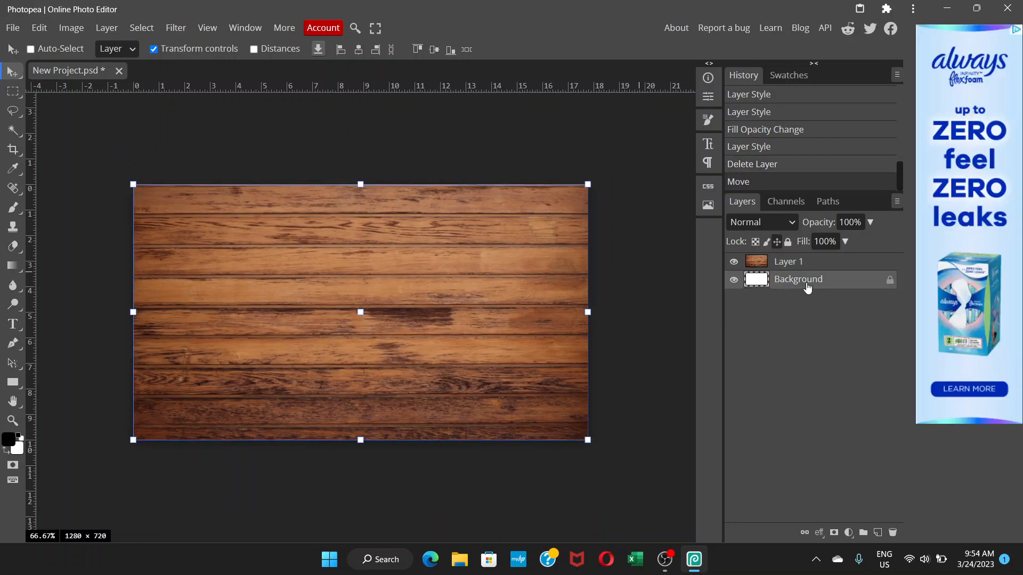
left_click(819, 264)
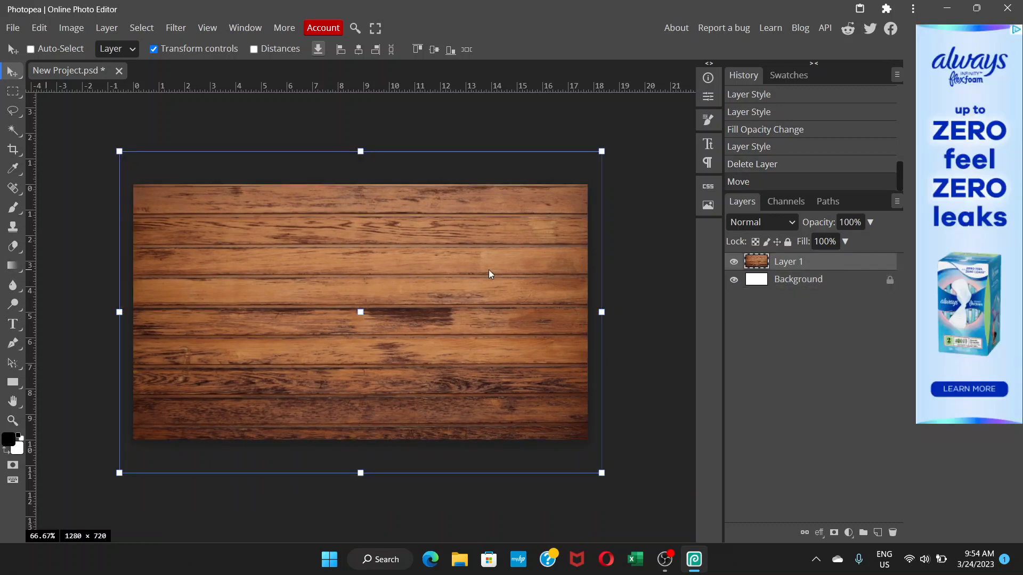
- Add the black text THIS on its own layer and move it to the centre of the wood background
left_click(12, 325)
left_click(292, 274)
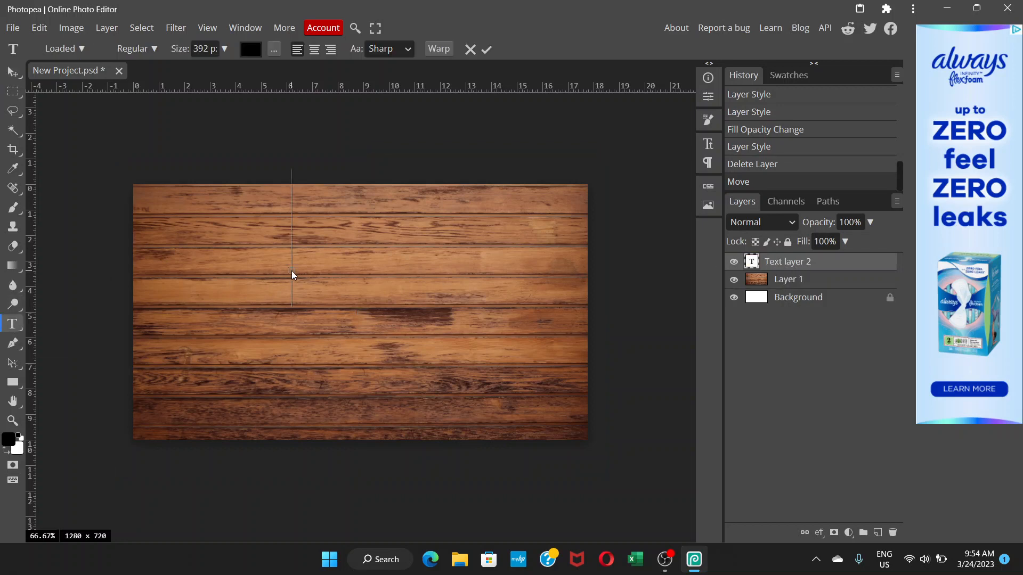
type("THIS")
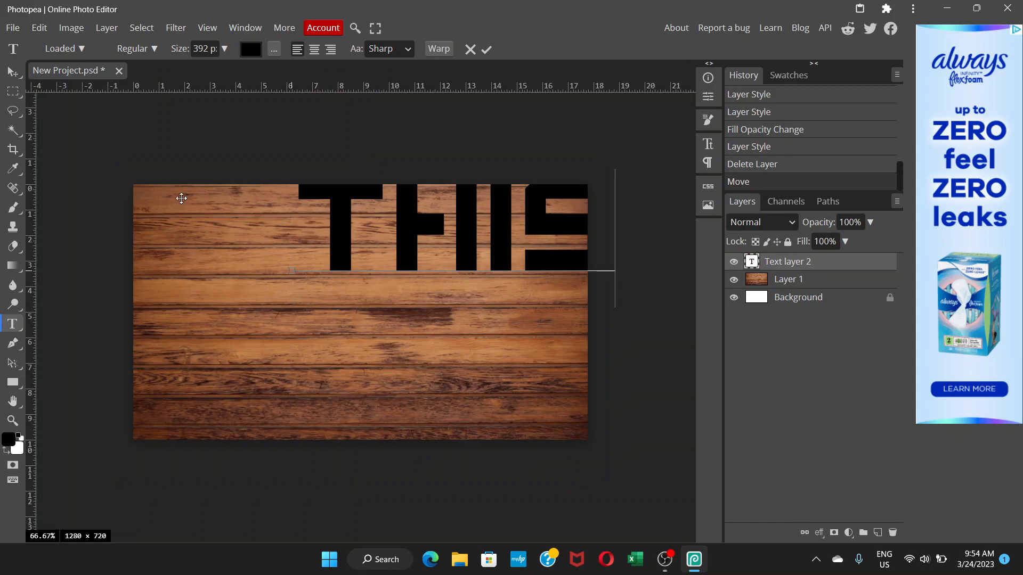
left_click(12, 71)
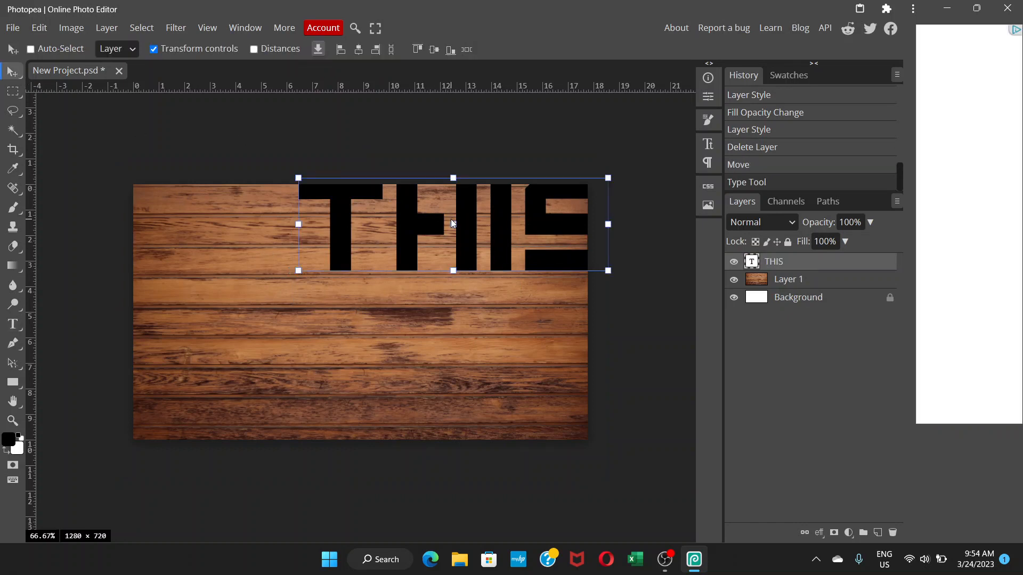
left_click_drag(451, 219, 369, 300)
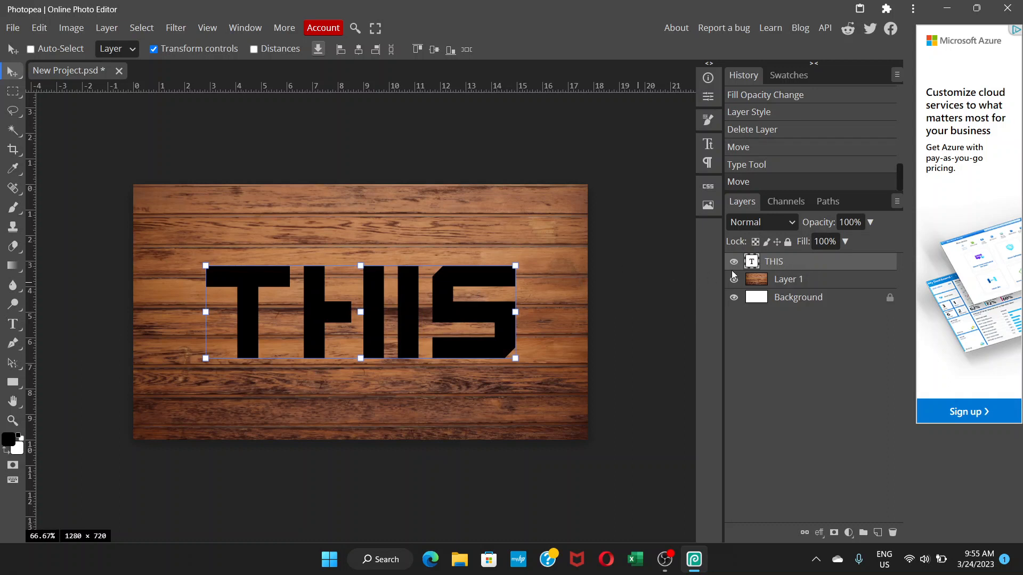
- Rasterize the THIS text layer and give it a yellow color overlay, #d5d55f, at 100% opacity
right_click(808, 265)
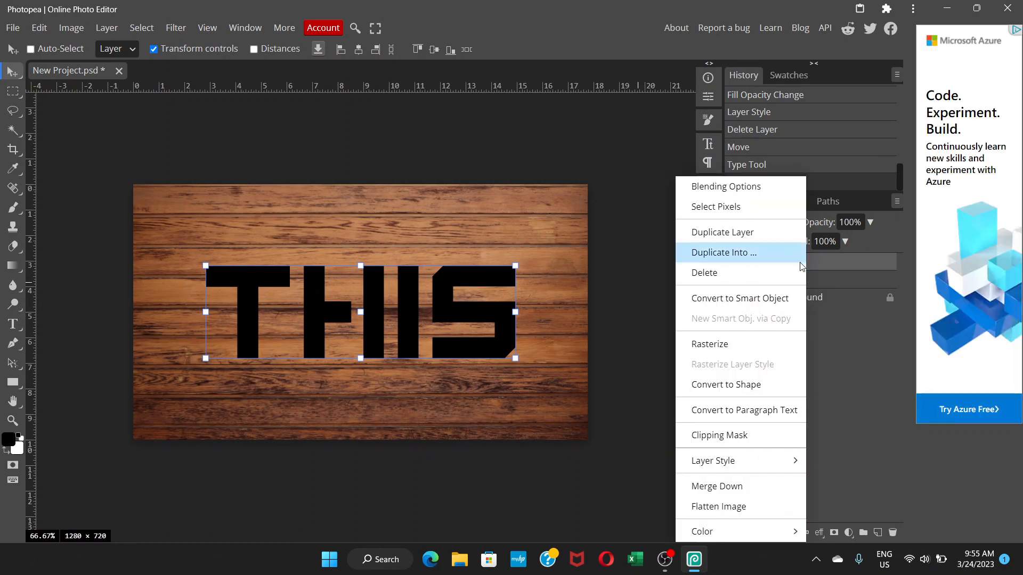
left_click(744, 344)
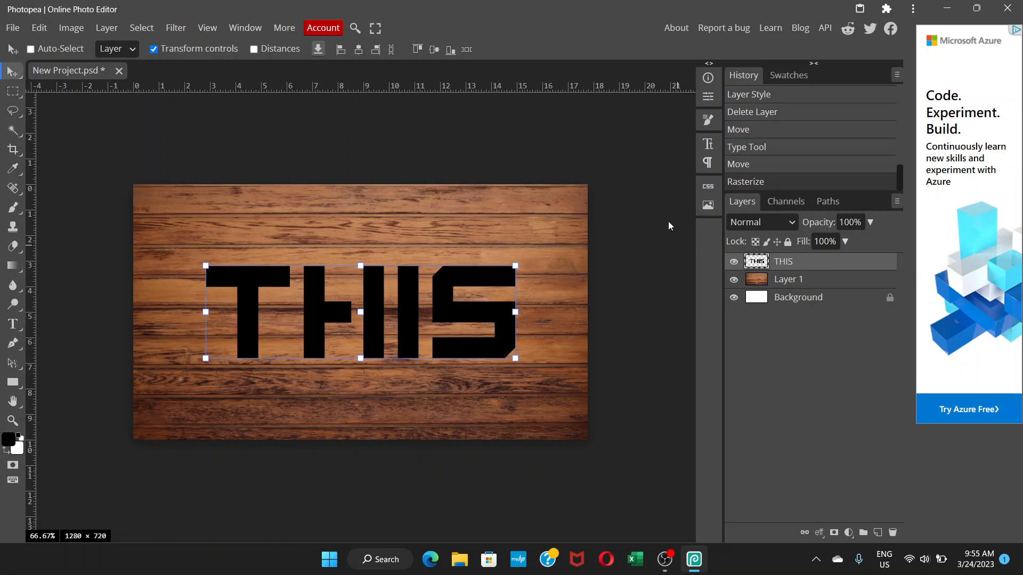
double_click(820, 262)
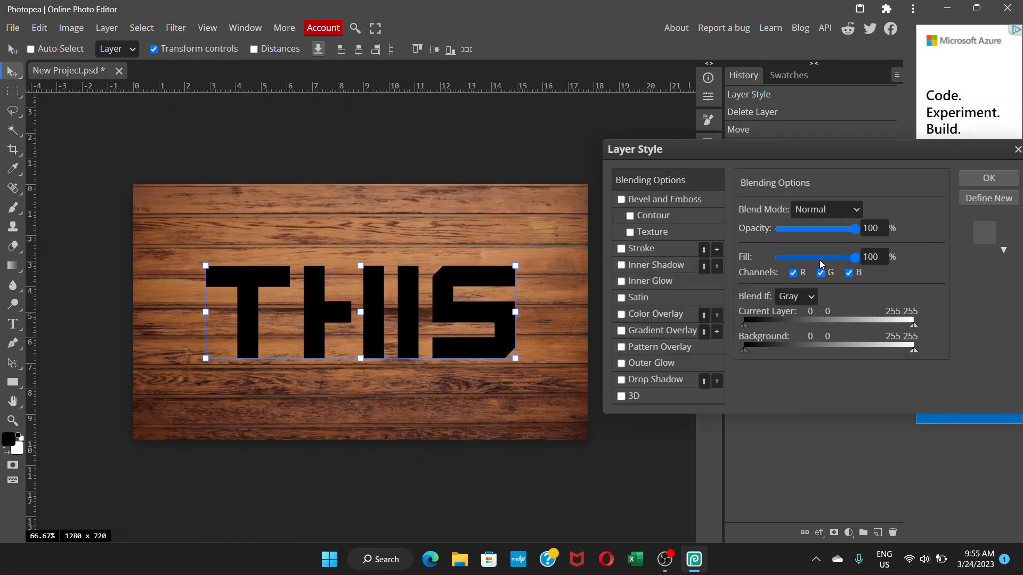
left_click_drag(696, 148, 711, 126)
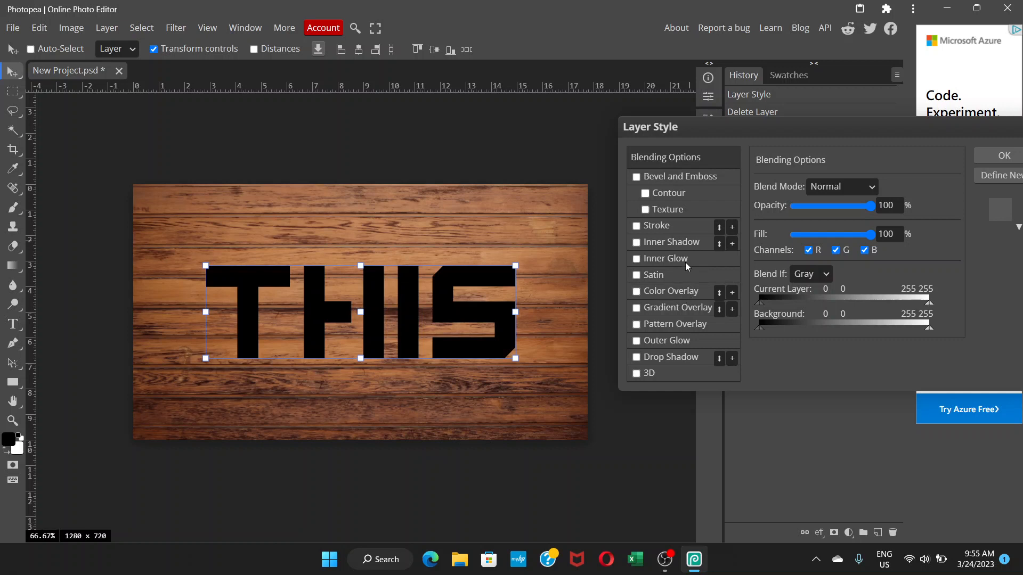
left_click(688, 293)
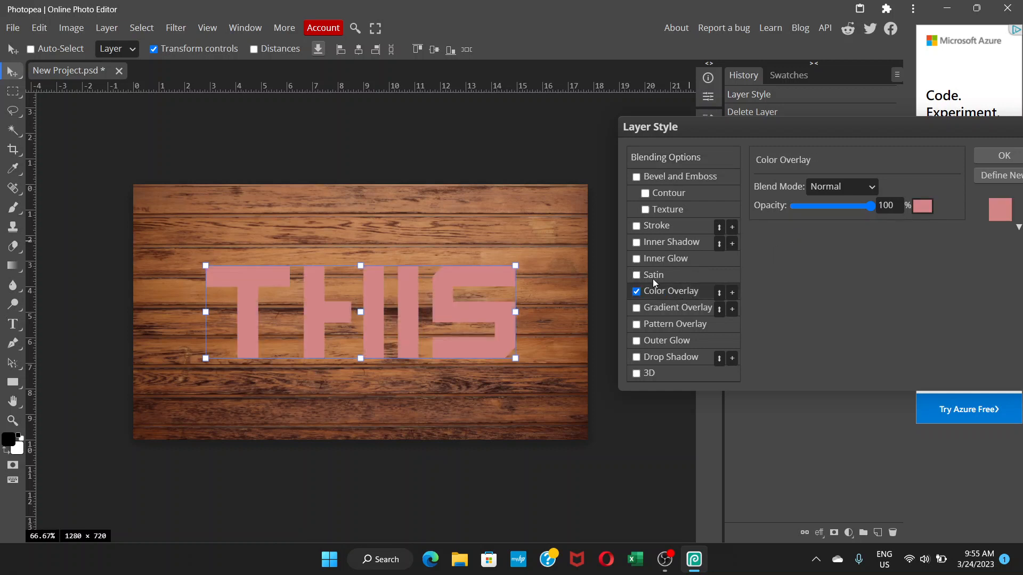
left_click(922, 206)
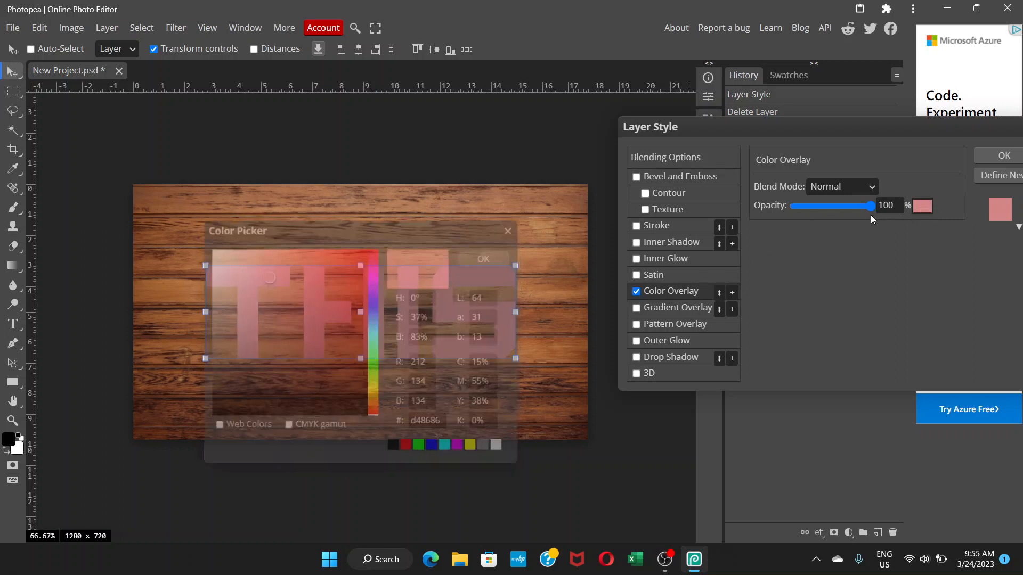
left_click(295, 275)
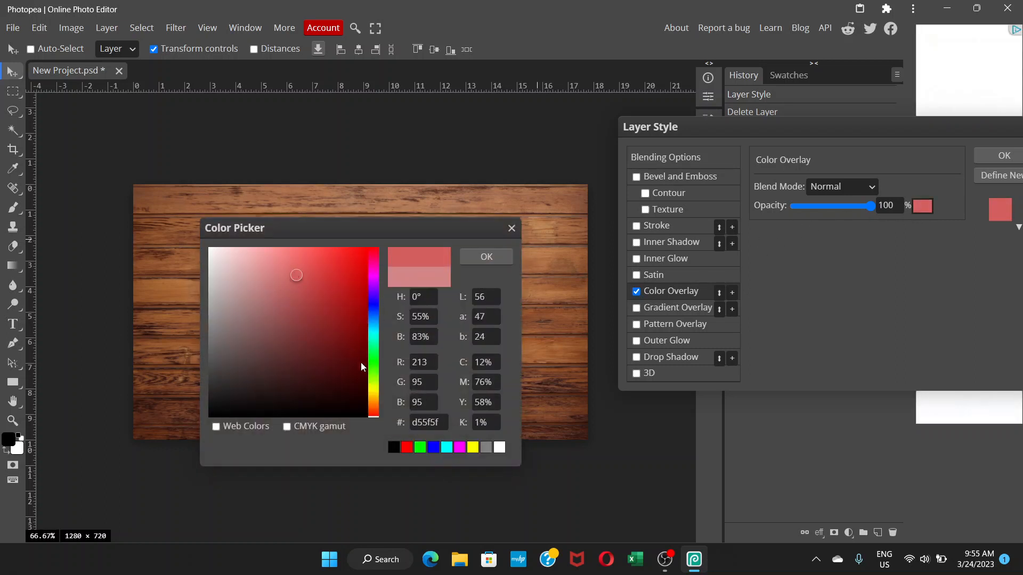
left_click(372, 389)
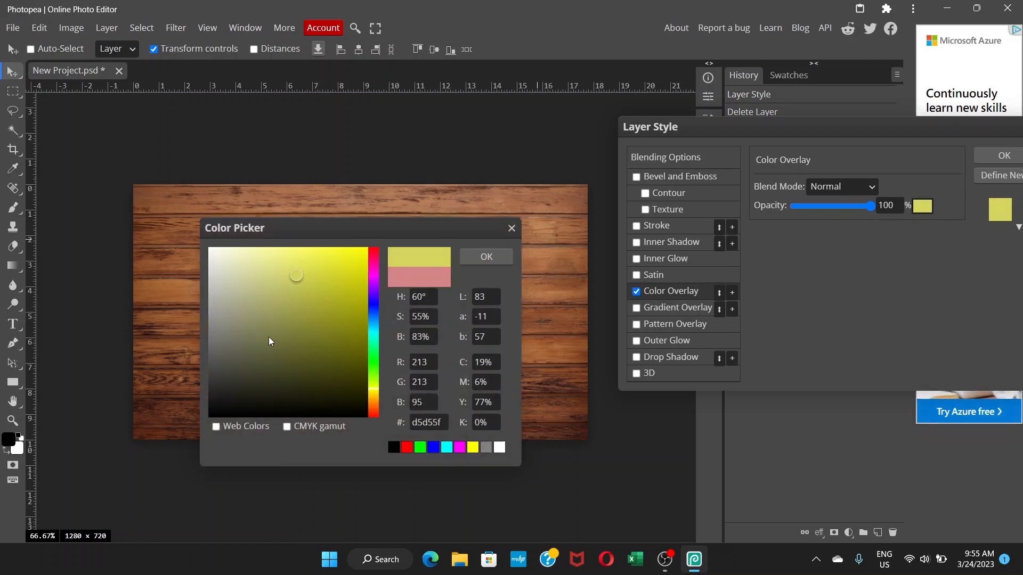
left_click(487, 257)
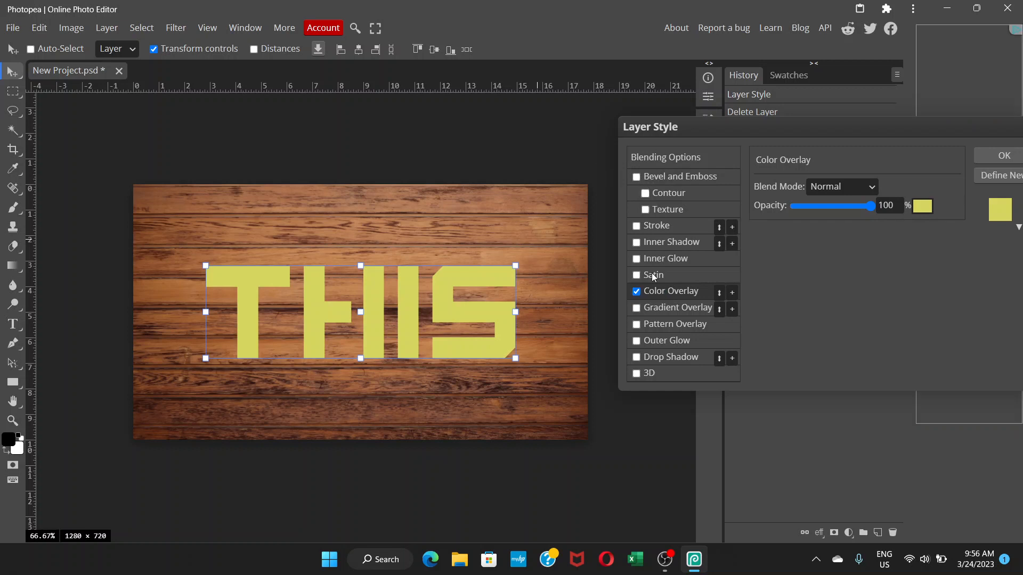
- Add a Bevel and Emboss effect in Emboss style to the THIS layer, with depth 26% and size 26 px
left_click(678, 179)
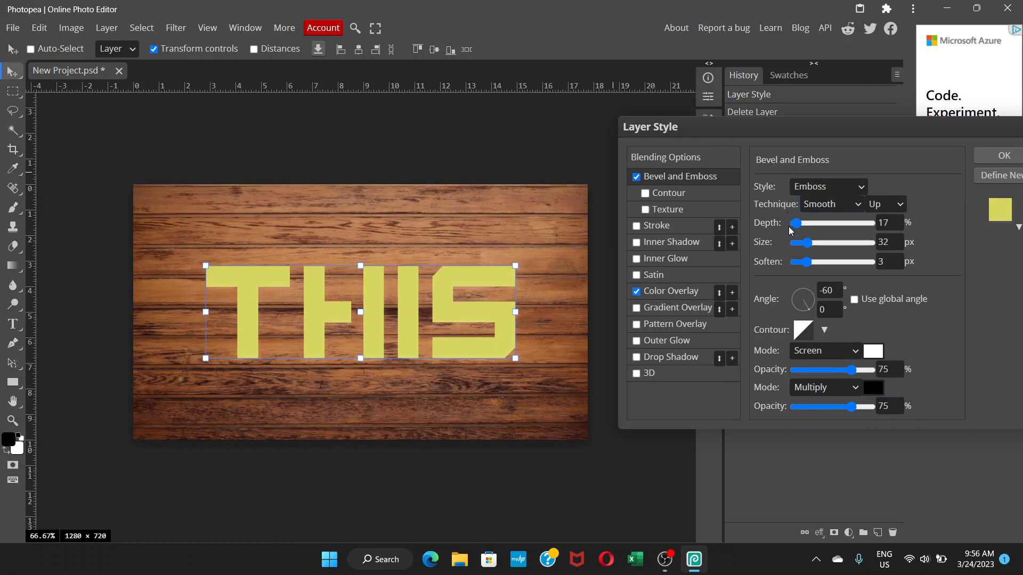
left_click_drag(800, 227, 798, 226)
left_click(846, 185)
left_click(846, 185)
mouse_move(807, 243)
left_mouse_down()
mouse_move(818, 266)
mouse_move(796, 261)
mouse_move(804, 261)
left_mouse_up()
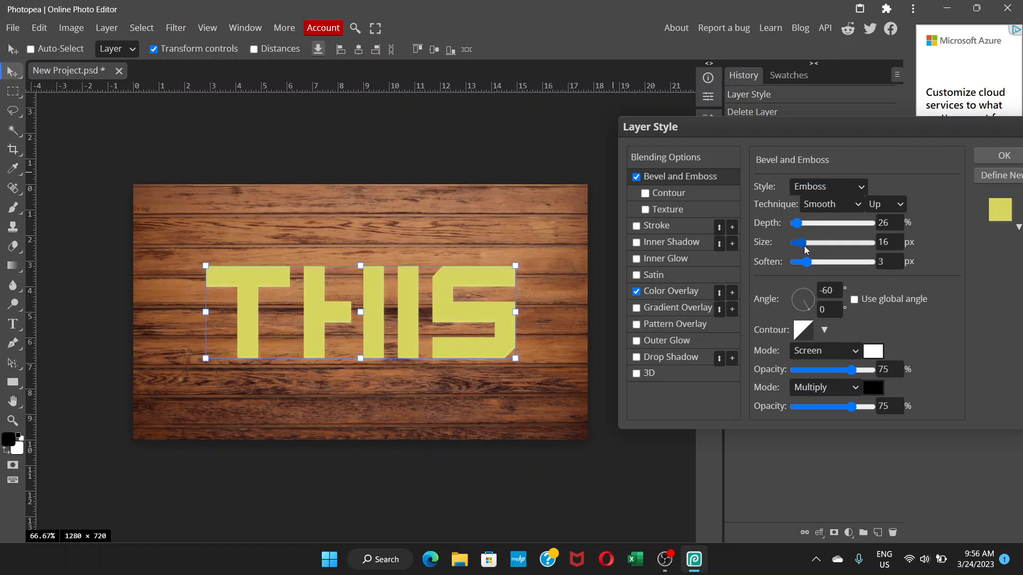
- Change the THIS layer's color overlay to a dark olive, about #656526
left_click(684, 292)
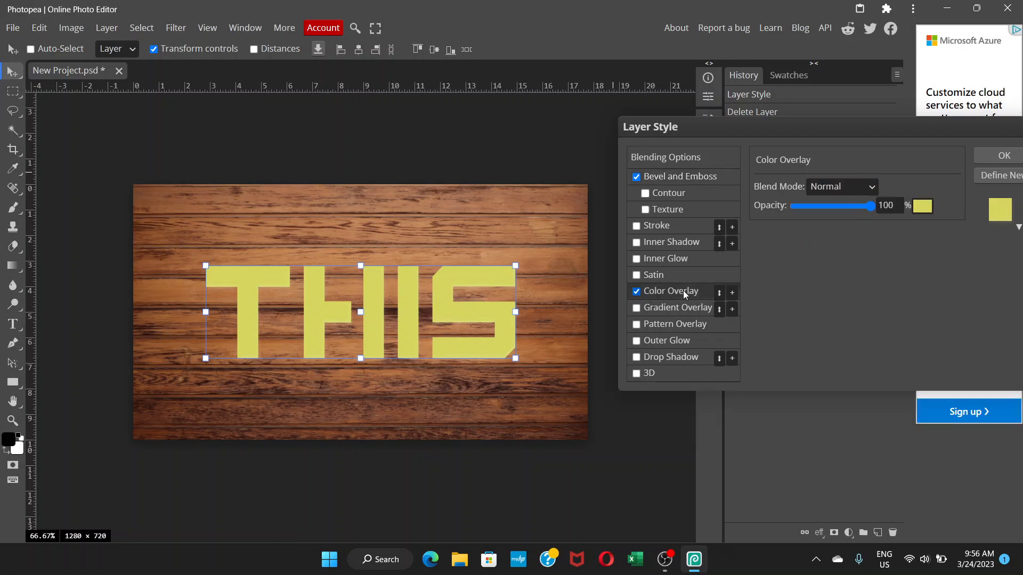
left_click(922, 206)
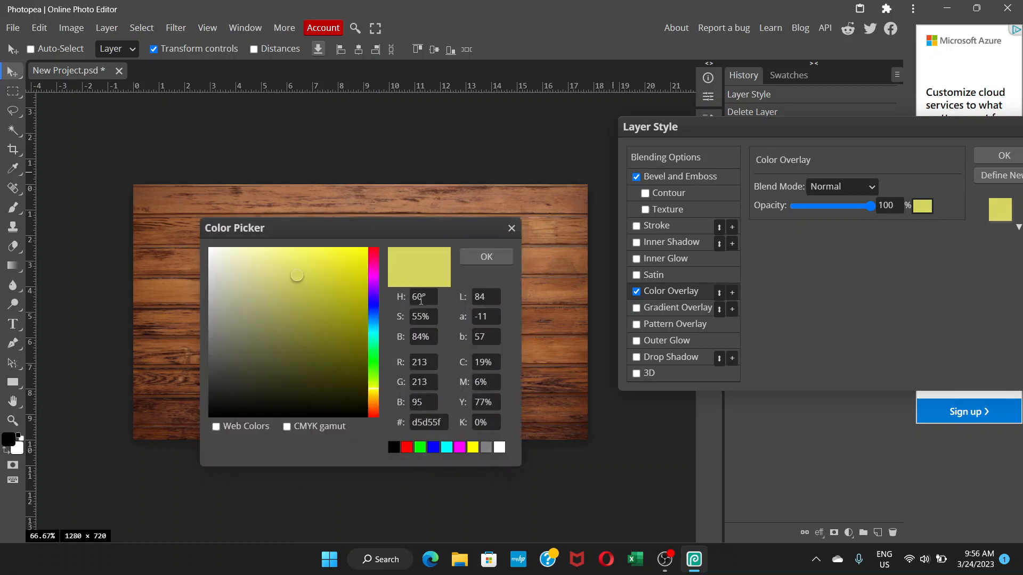
left_click(308, 351)
left_click(303, 351)
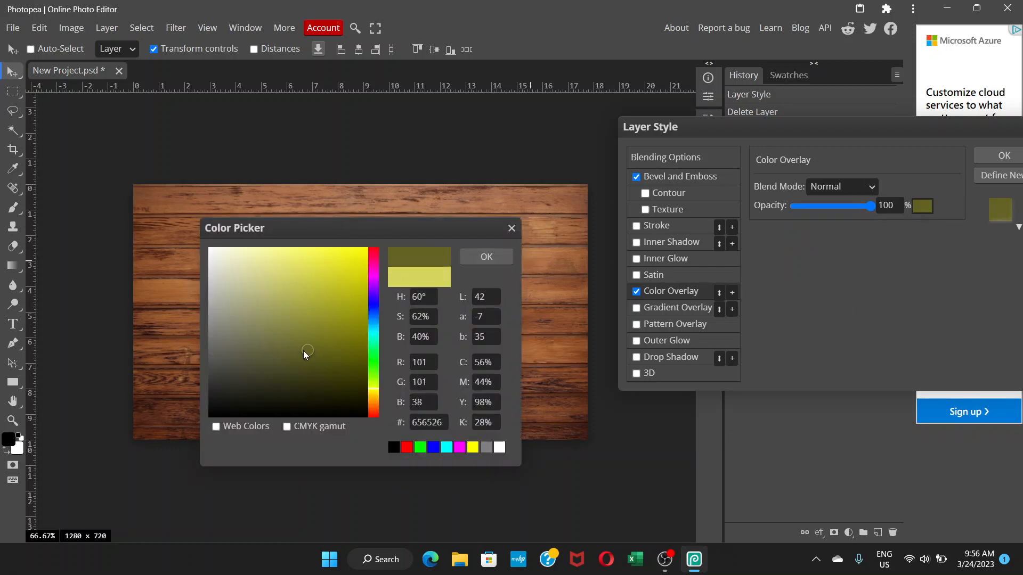
left_click(481, 261)
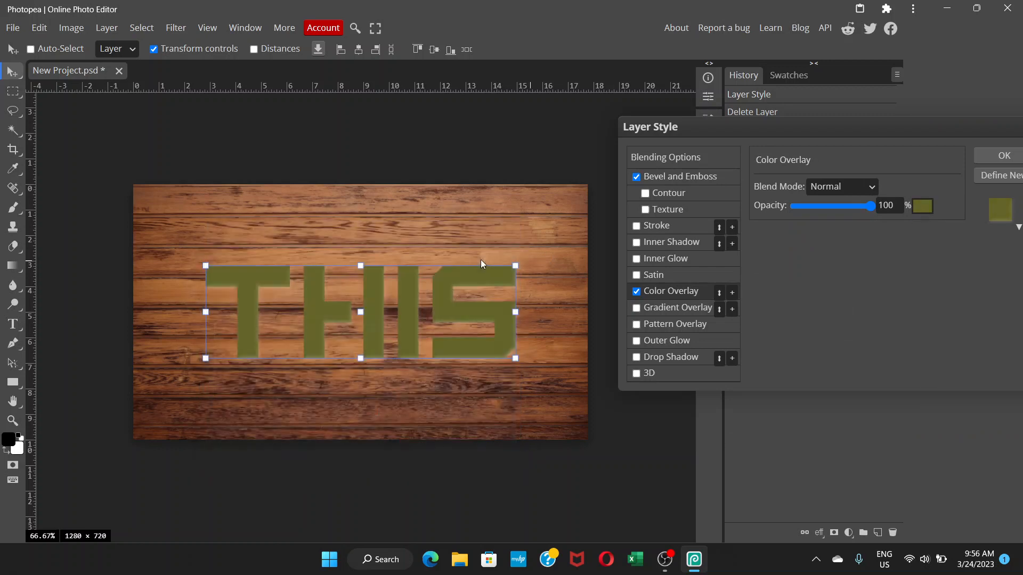
- Refine the lettering's bevel to depth 19%, size 22 px and soften 1 px
left_click(670, 177)
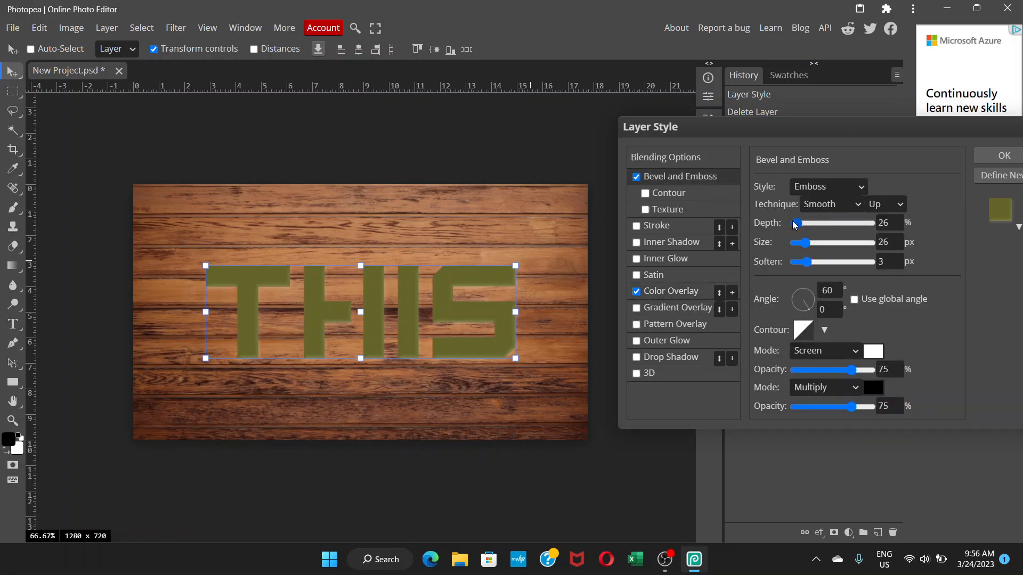
left_click_drag(795, 223, 799, 222)
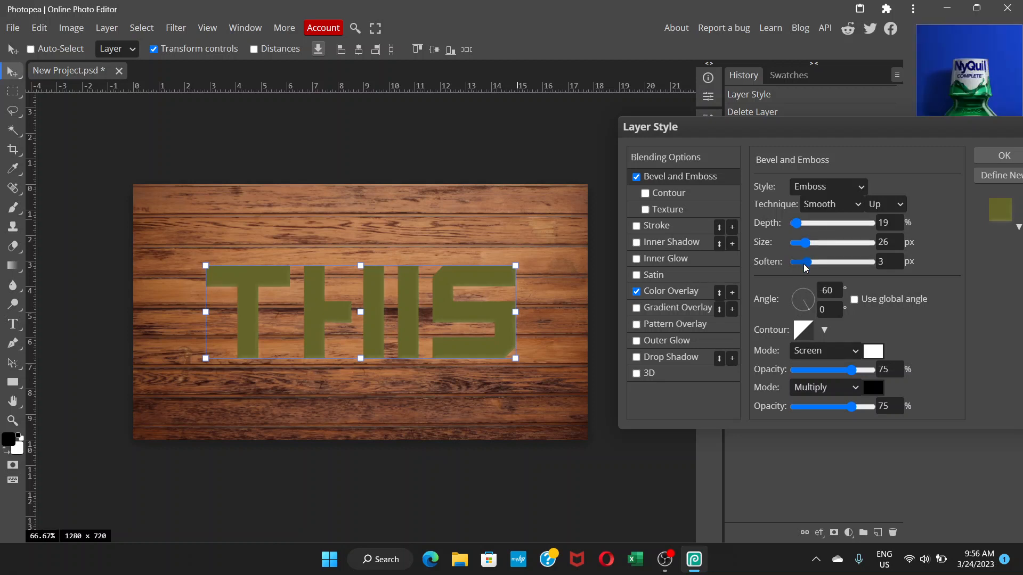
mouse_move(803, 263)
left_mouse_down()
mouse_move(794, 268)
mouse_move(802, 245)
left_mouse_up()
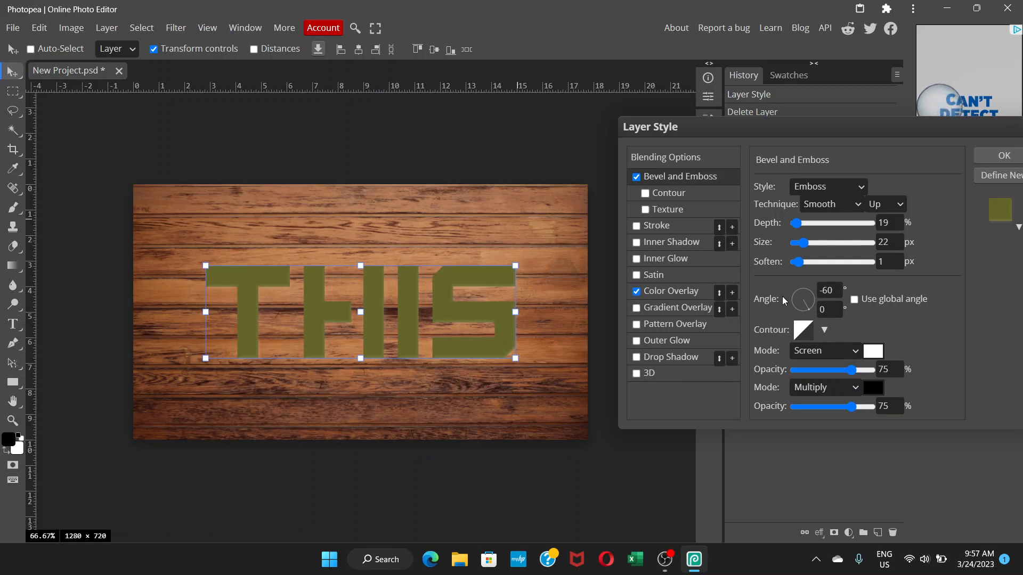
- Try lighting the bevel from below, with an angle of -60° and altitude 12°, and with -85° and 4°
mouse_move(802, 298)
left_mouse_down()
mouse_move(790, 290)
mouse_move(808, 313)
left_mouse_up()
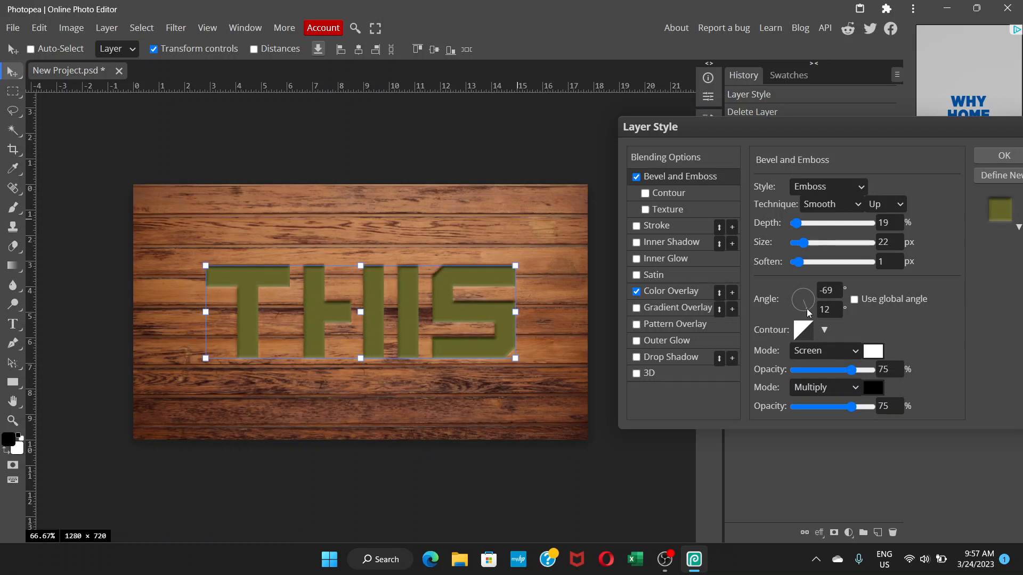
left_click(832, 290)
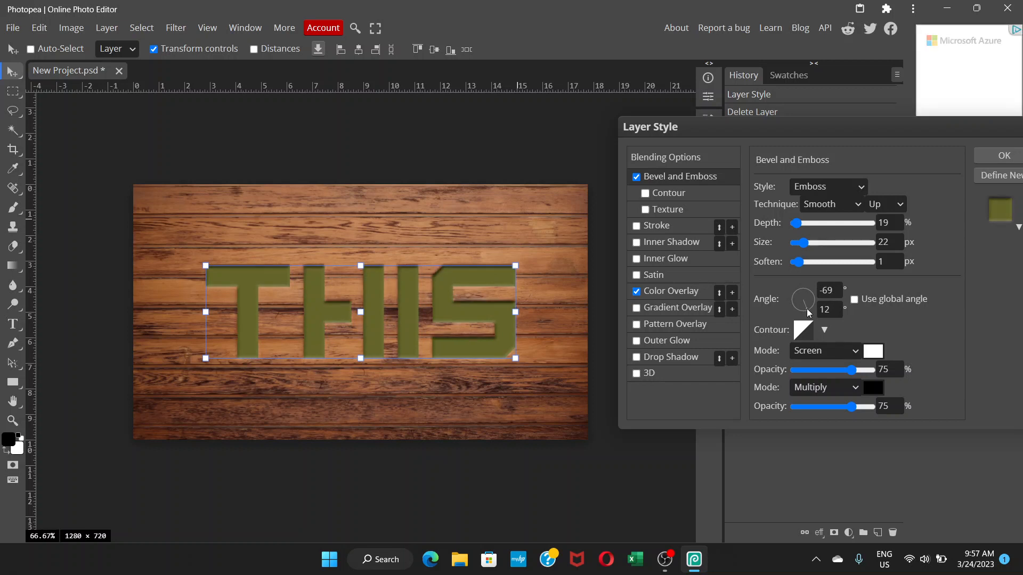
key("BackSpace")
type("0")
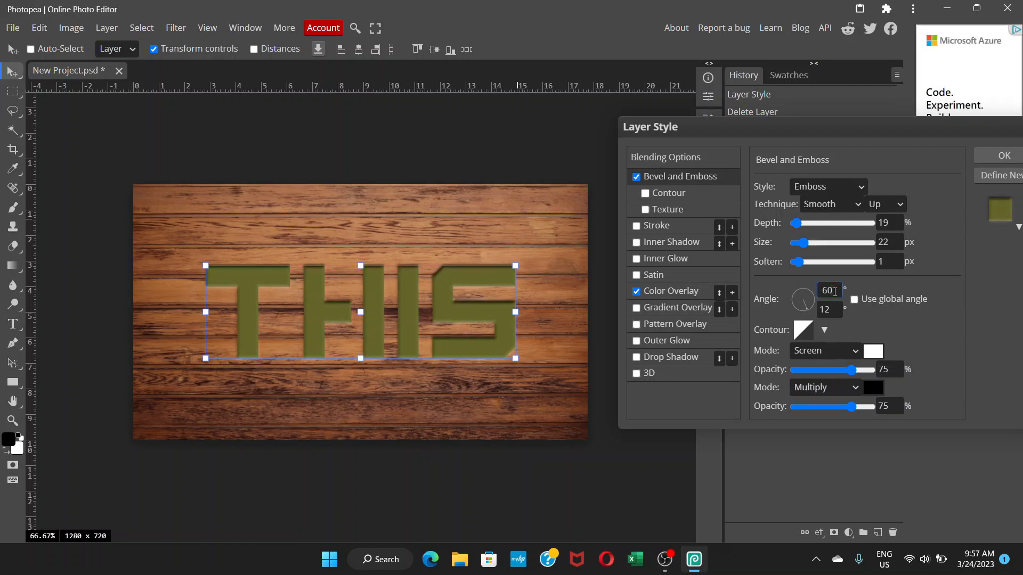
key("Tab")
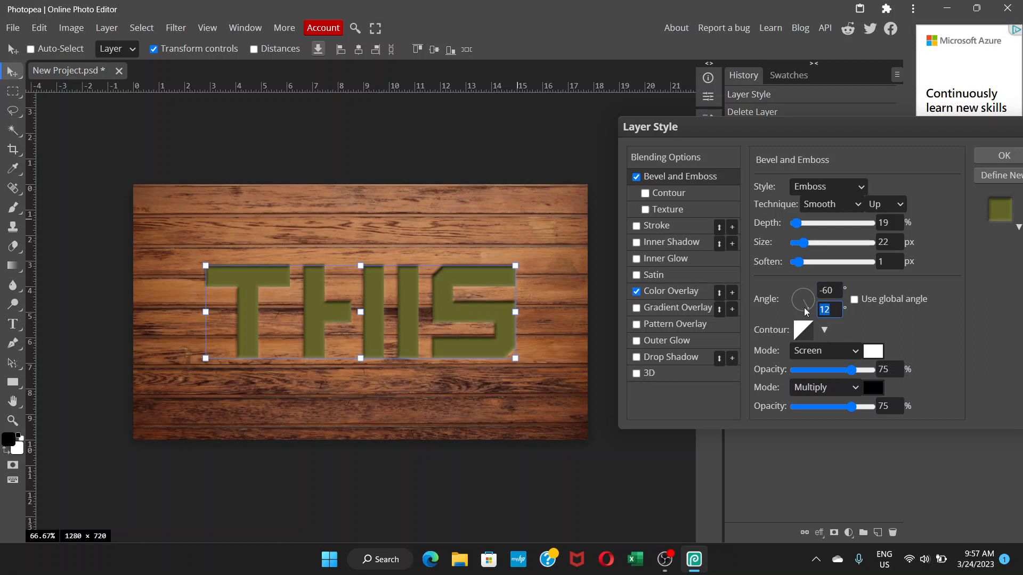
left_click_drag(806, 312, 806, 315)
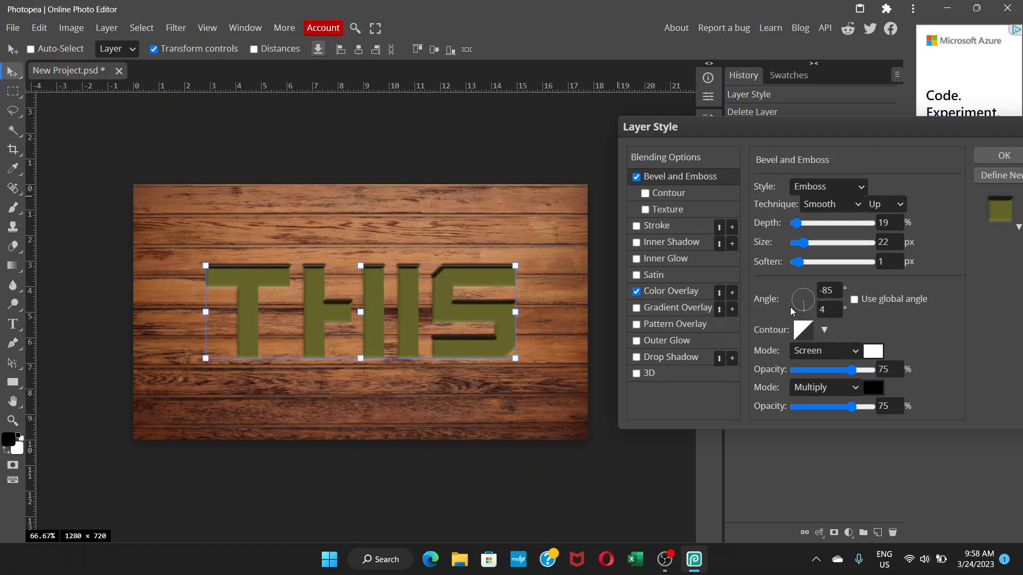
- Set the bevel's light angle to 120° and its altitude to 20°
mouse_move(790, 296)
left_mouse_down()
mouse_move(803, 293)
mouse_move(794, 286)
left_mouse_up()
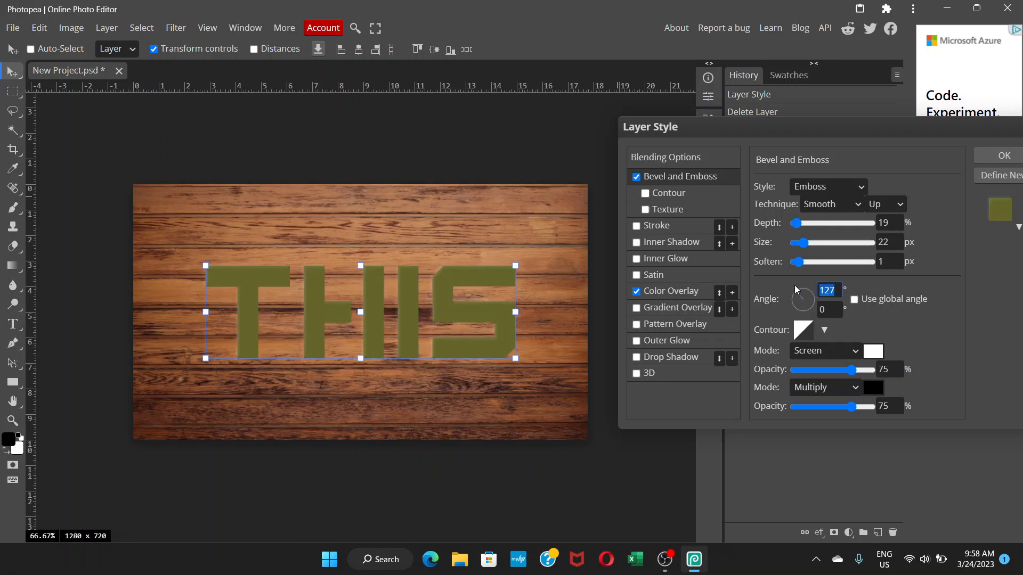
key("Tab")
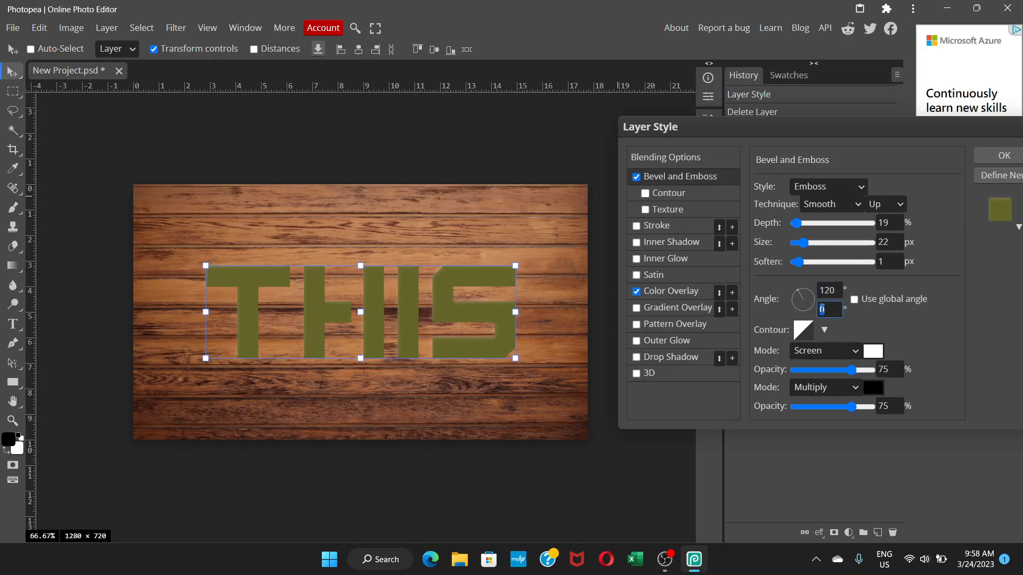
type("30")
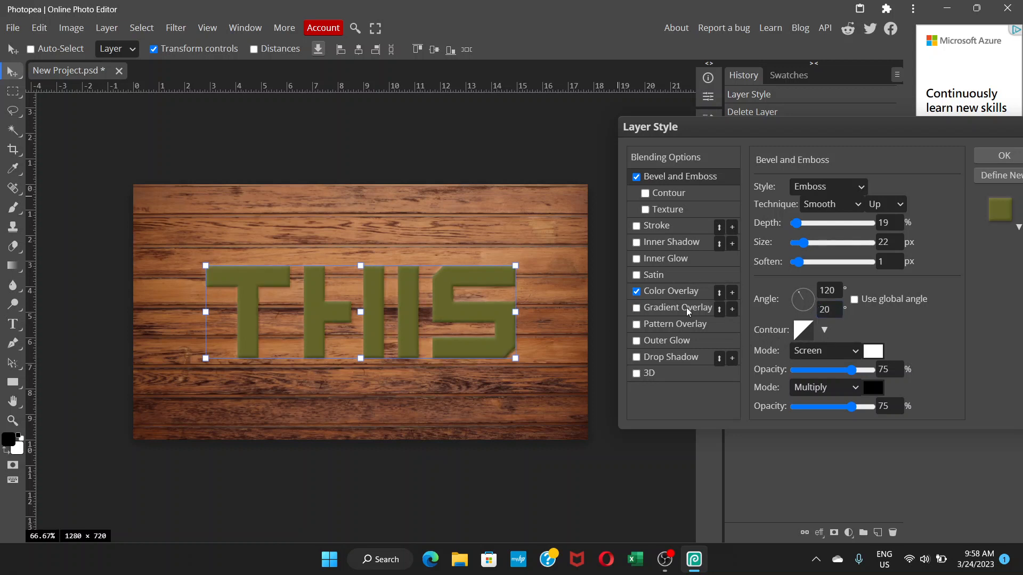
- Add an inner shadow to the THIS lettering at a distance of 7 px and a size of 5 px
left_click(669, 243)
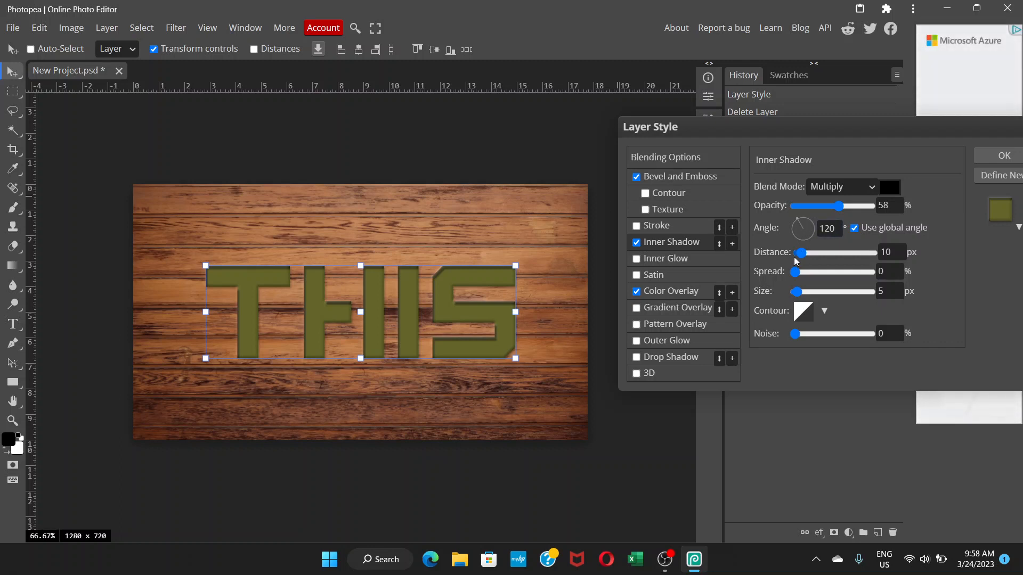
left_click_drag(800, 252, 801, 258)
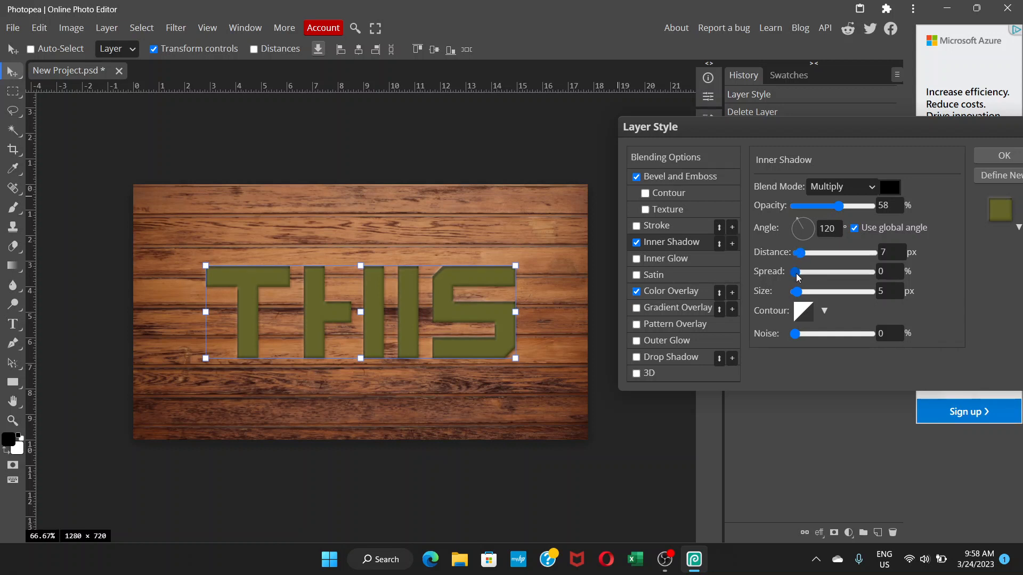
mouse_move(796, 293)
left_mouse_down()
mouse_move(806, 296)
mouse_move(799, 292)
left_mouse_up()
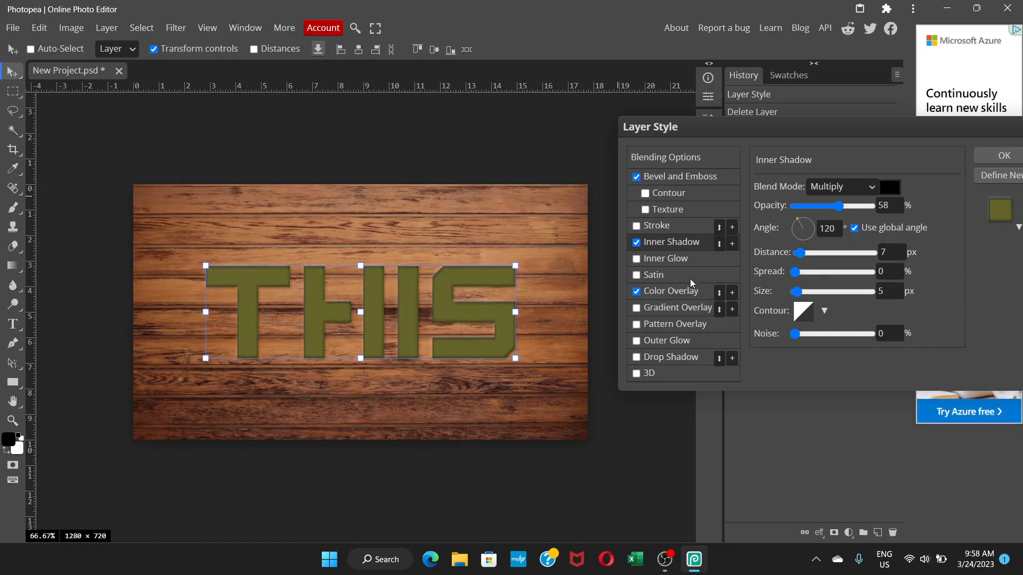
- Add a second inner shadow to the lettering with distance 11 px, size 7 px and opacity 37%
left_click(732, 245)
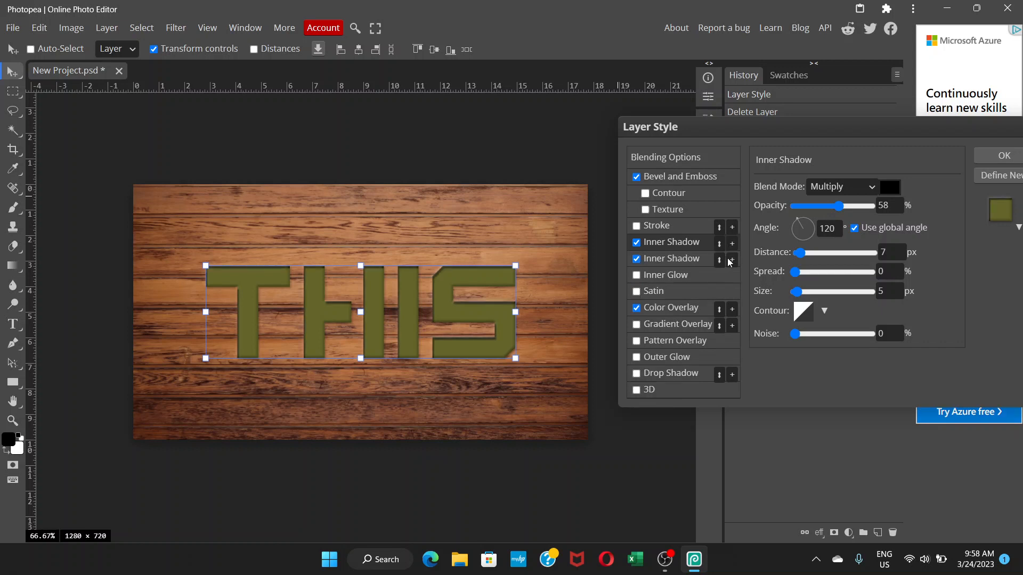
left_click(695, 258)
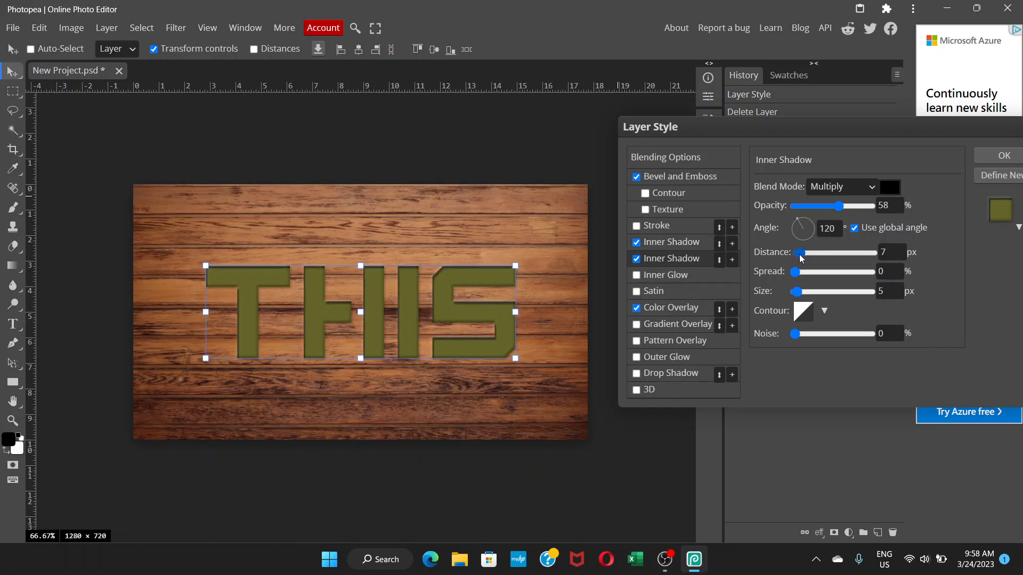
left_click_drag(799, 253, 802, 255)
left_click_drag(797, 292, 799, 296)
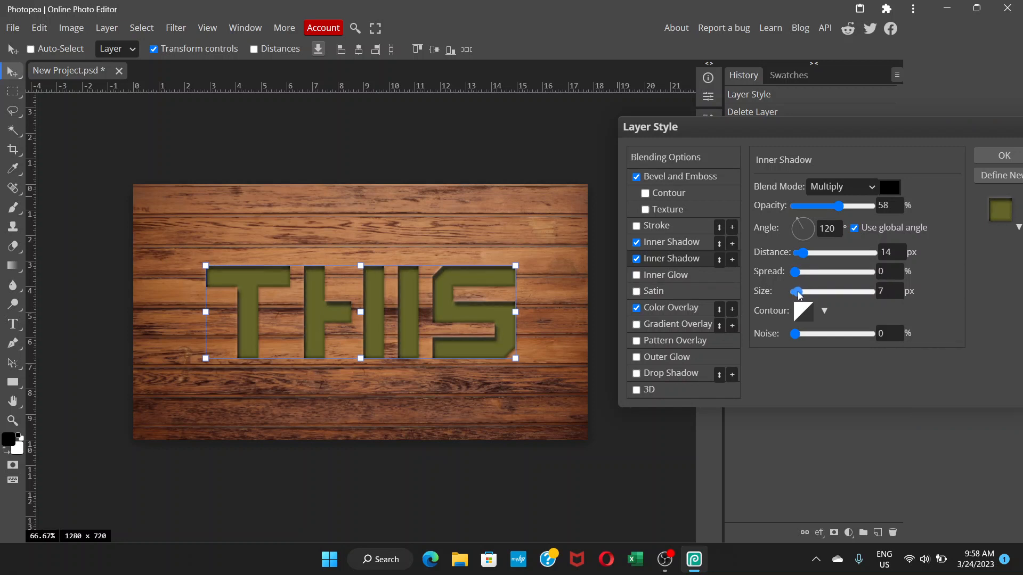
left_click_drag(802, 253, 804, 257)
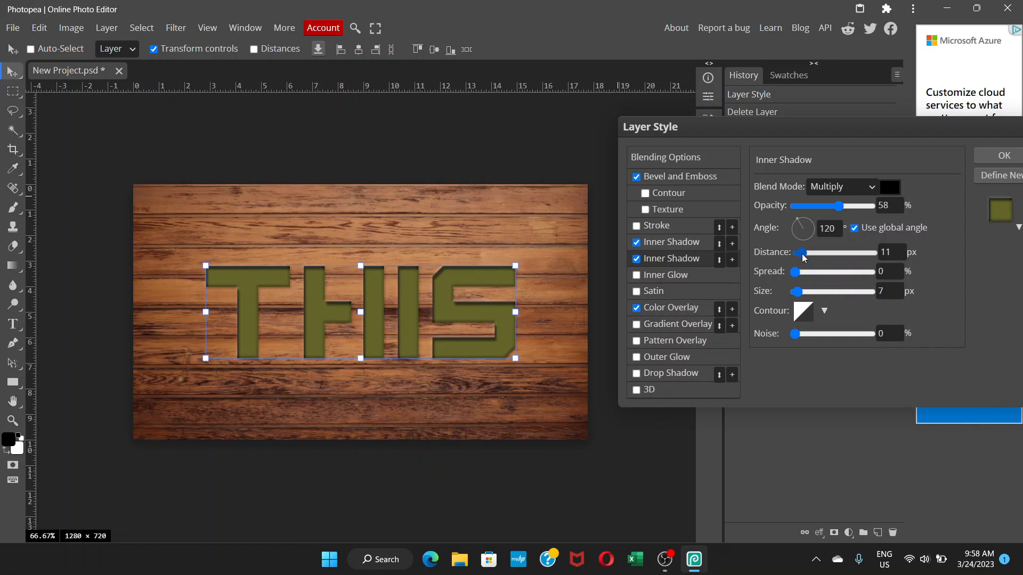
left_click(835, 206)
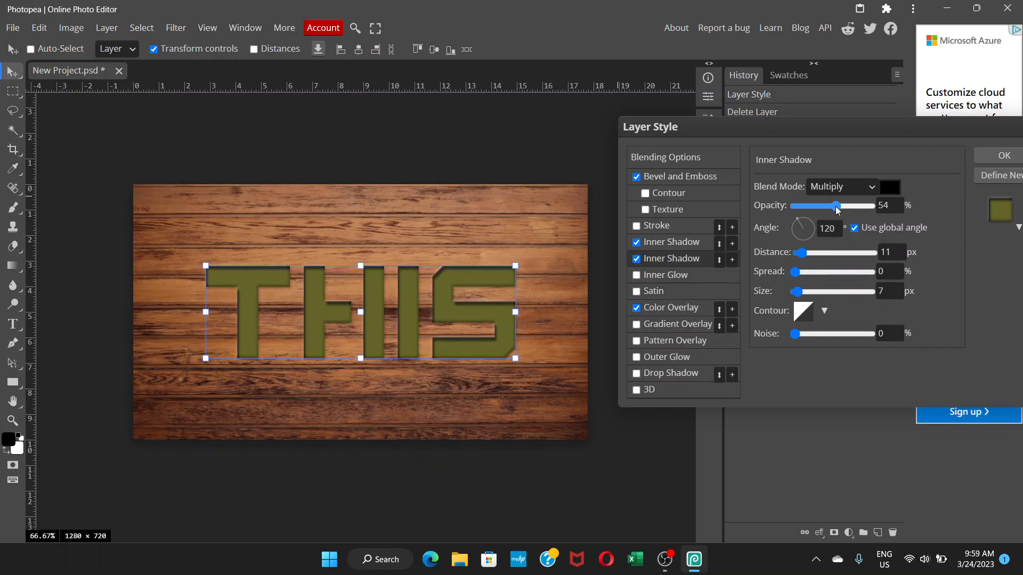
left_click_drag(835, 209, 824, 212)
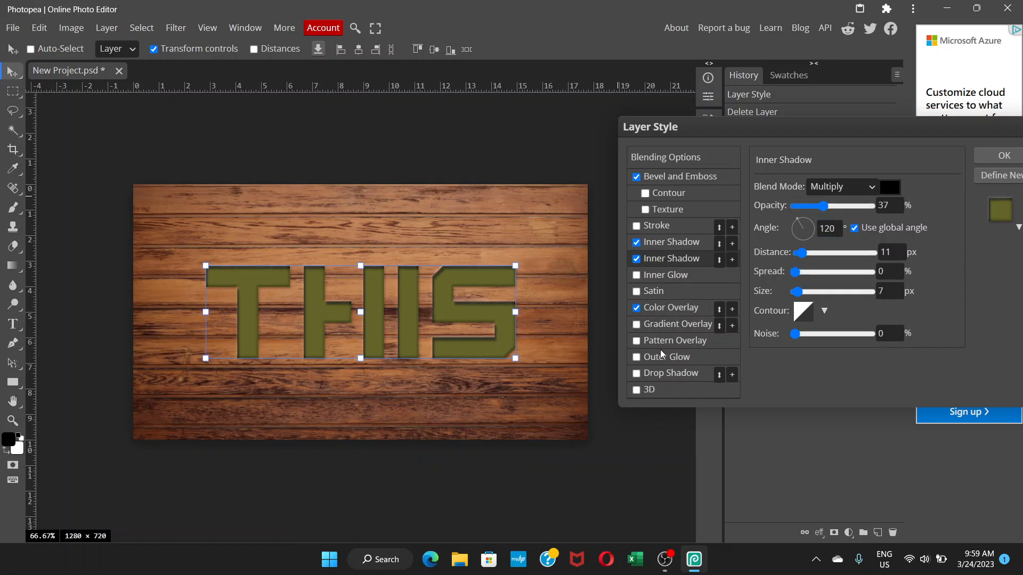
- Enable a drop shadow on the lettering and try it in Multiply blend mode with black
left_click(674, 376)
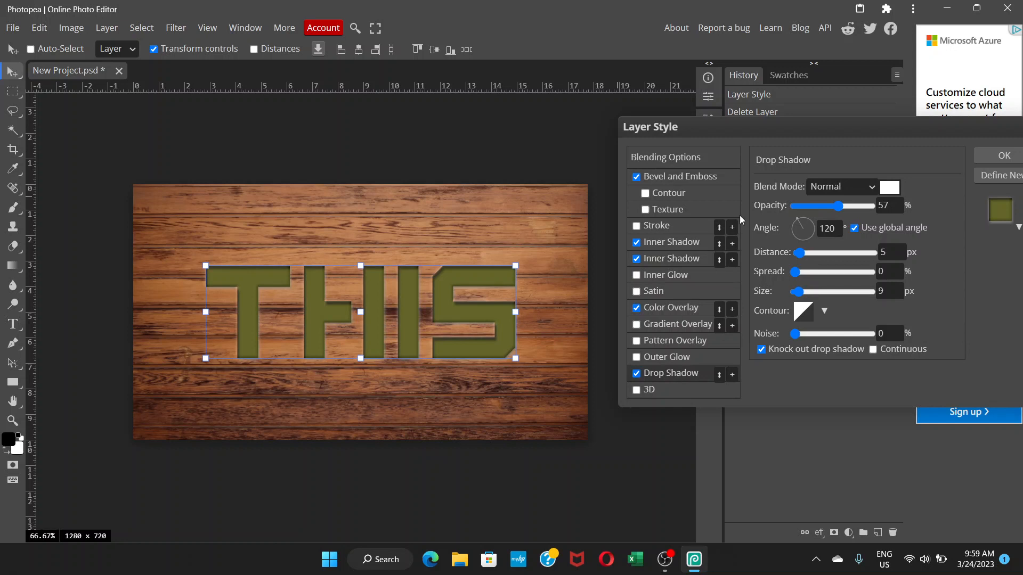
left_click(840, 185)
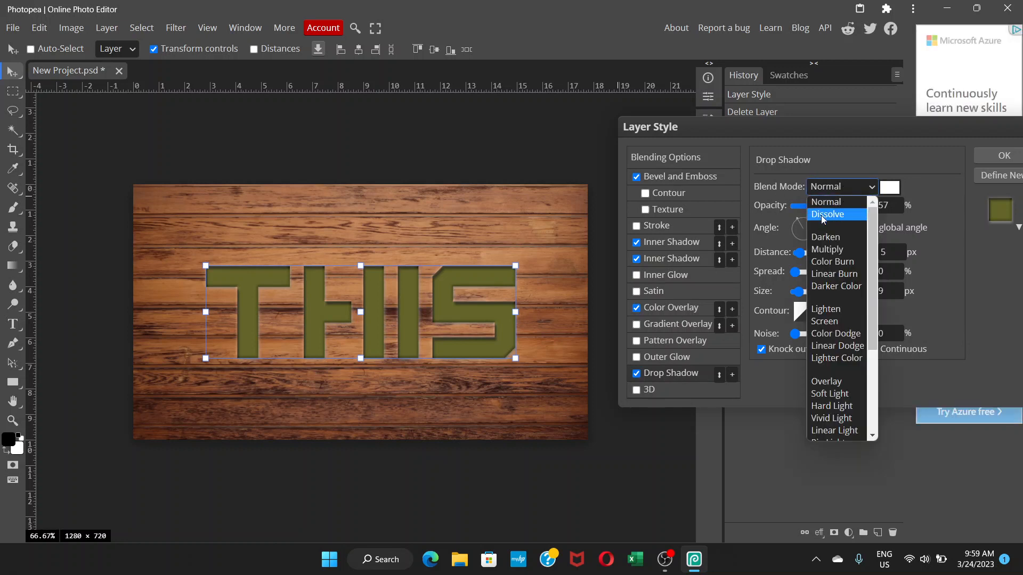
left_click(824, 250)
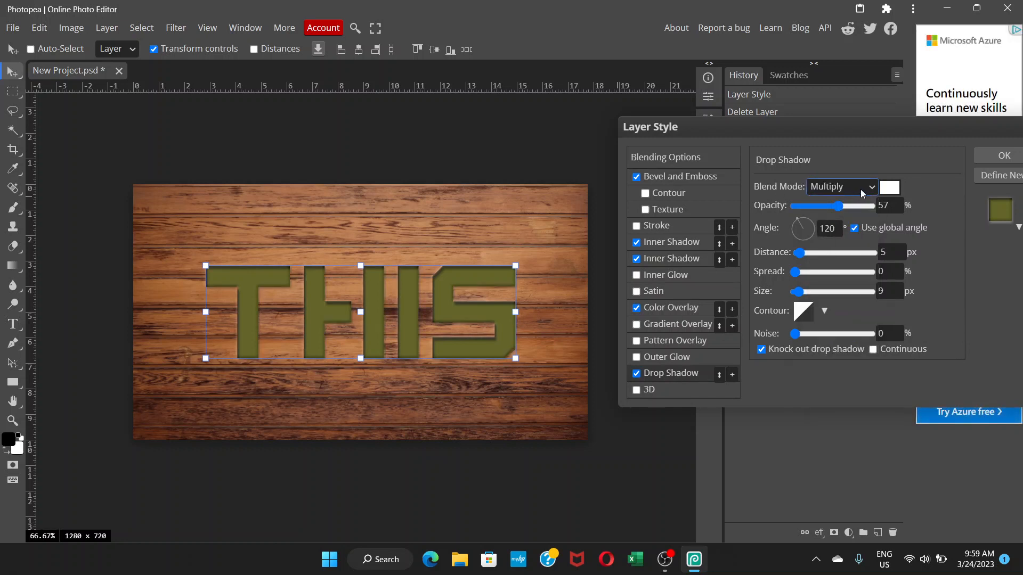
left_click(890, 188)
left_click_drag(312, 304, 323, 418)
left_click(486, 257)
- Switch the drop shadow's blend mode to Normal and its color to white
left_click(844, 185)
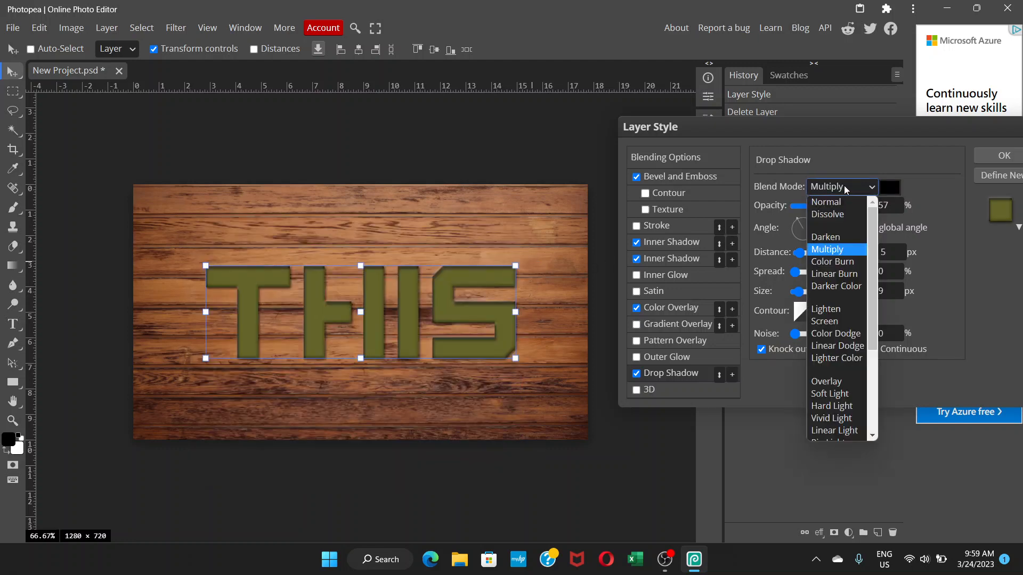
left_click(842, 202)
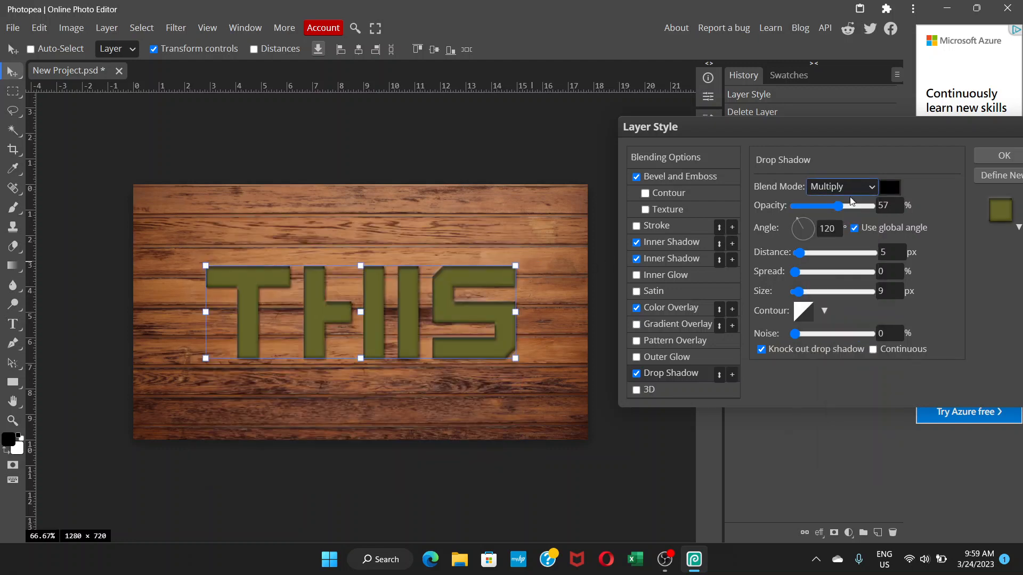
left_click(891, 188)
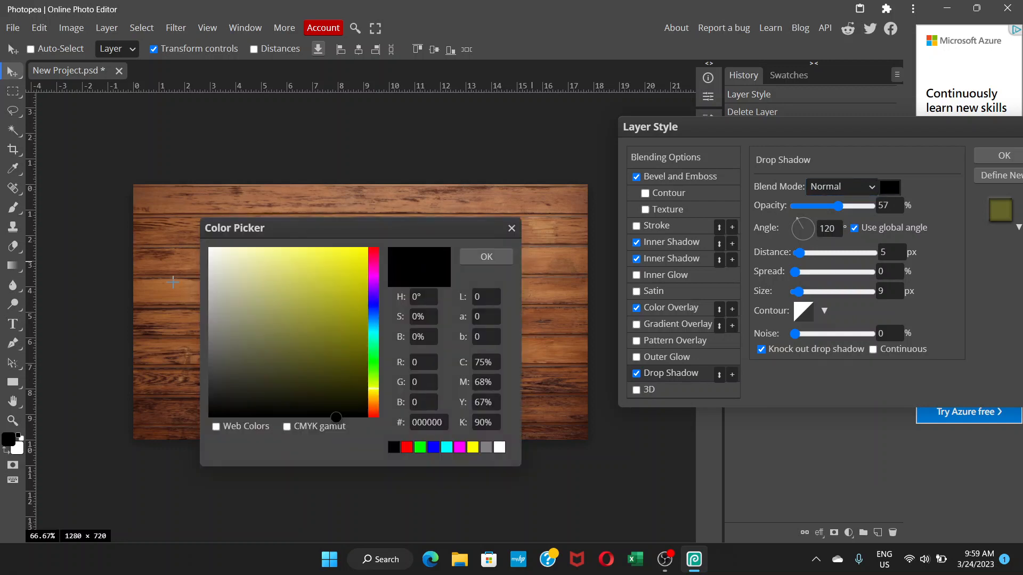
left_click_drag(224, 258, 209, 247)
left_click(482, 258)
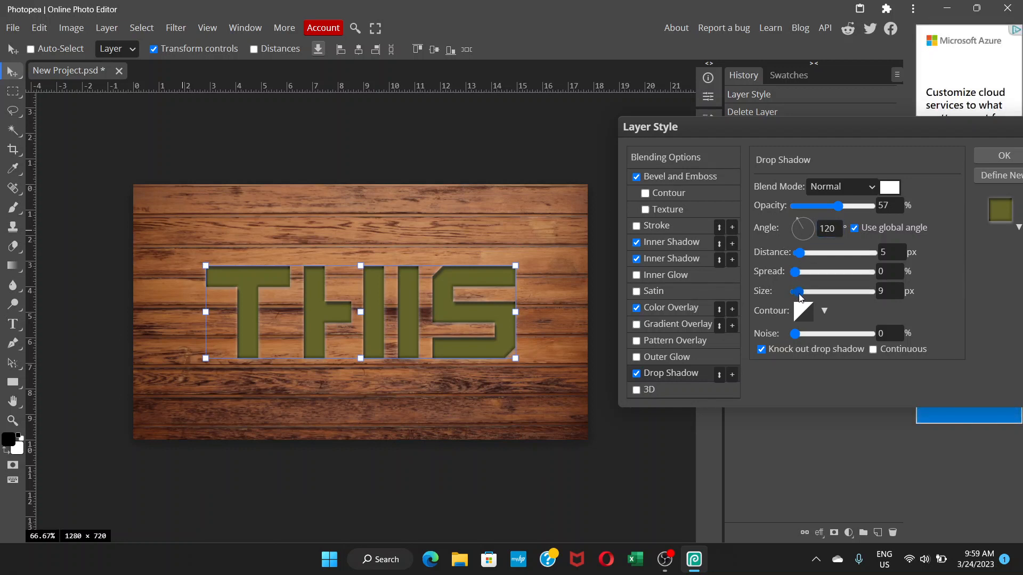
- Set the drop shadow's size to 5 px and distance to 5 px, and apply the layer styles
left_click_drag(799, 297, 798, 294)
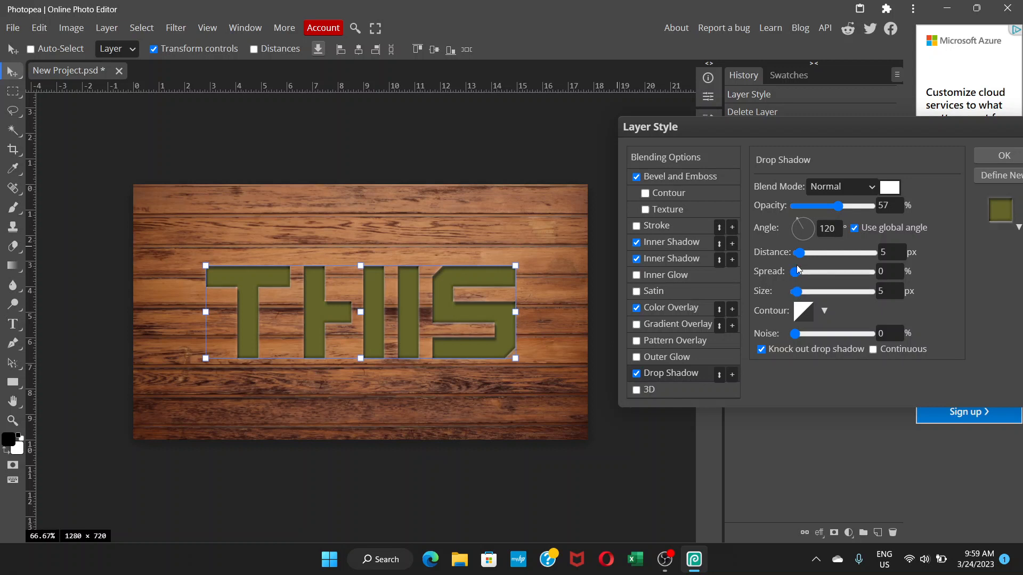
left_click_drag(801, 256, 804, 256)
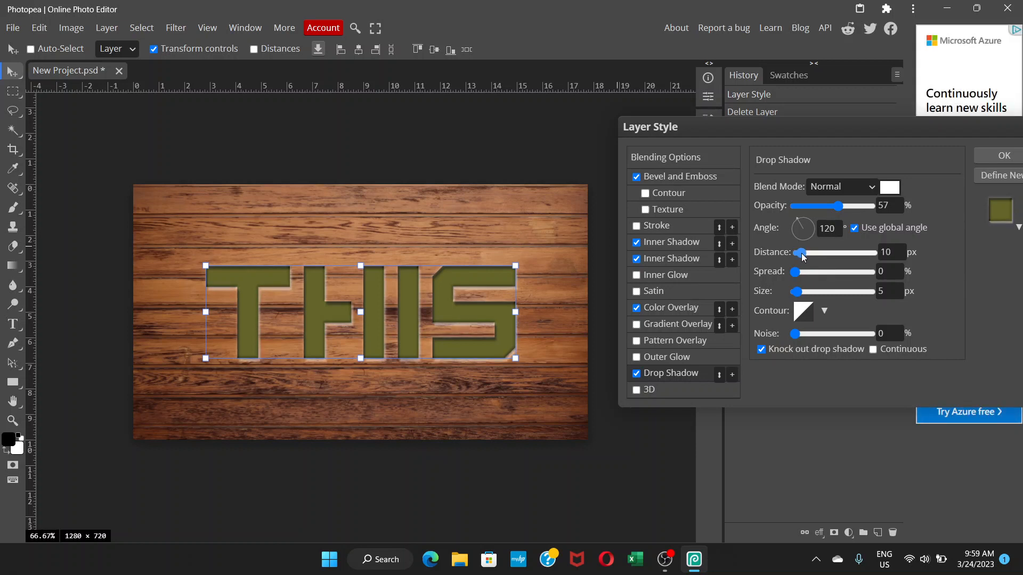
scroll(857, 253, "down", 5)
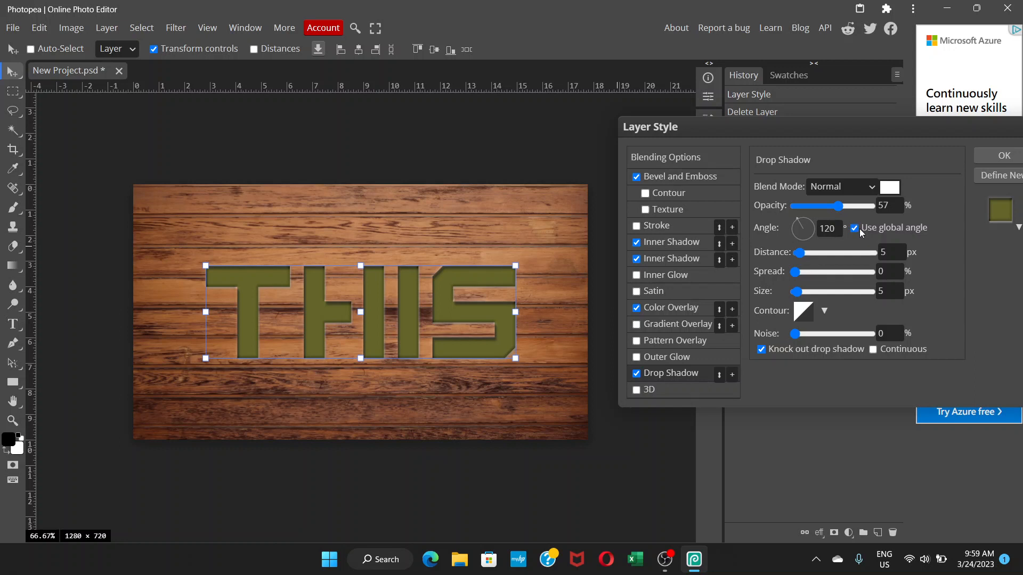
left_click(984, 156)
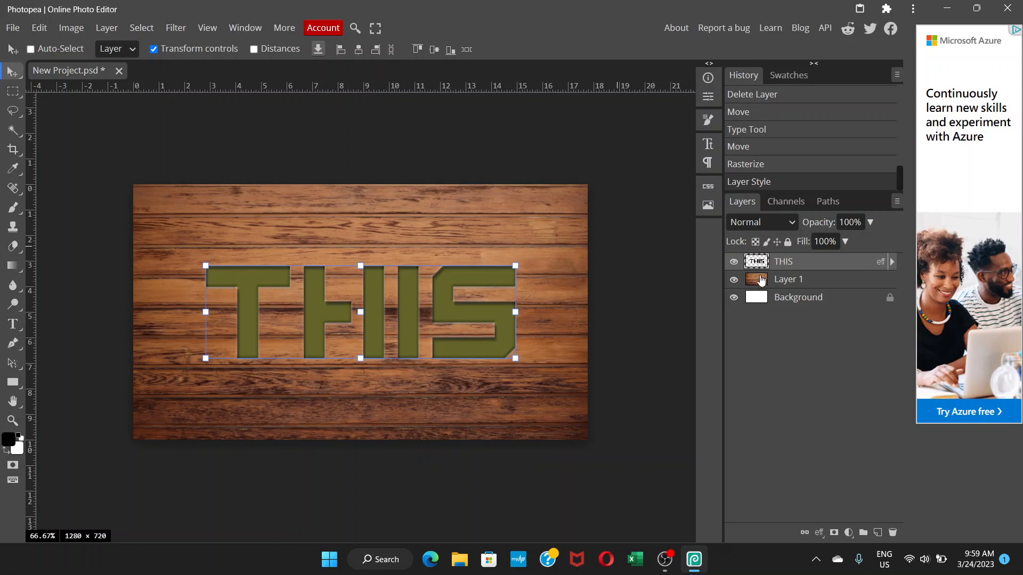
- Duplicate the wood texture in Layer 1 and move the copy above the THIS layer
left_click(784, 283)
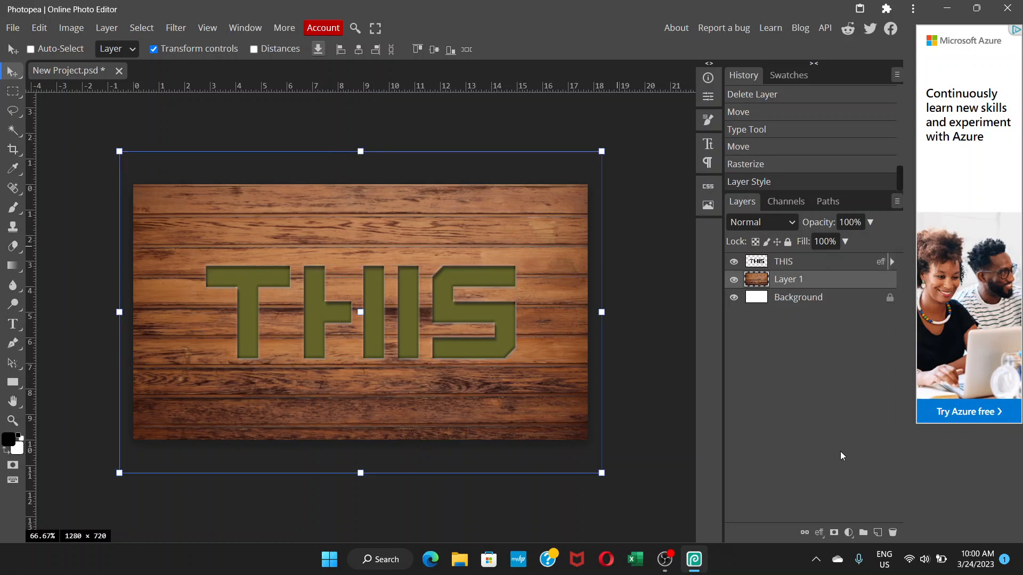
key("ctrl+j")
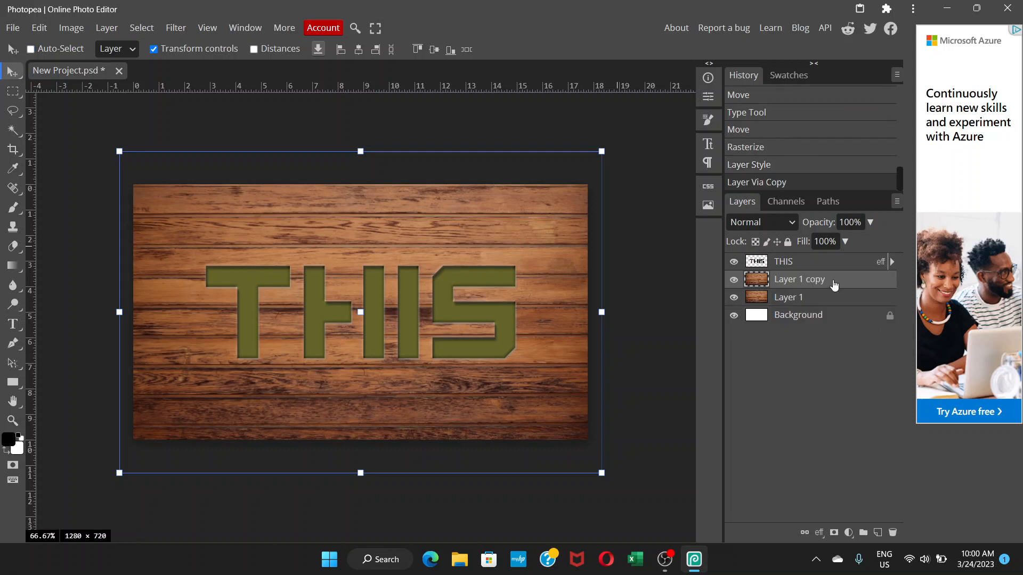
left_click_drag(833, 282, 812, 258)
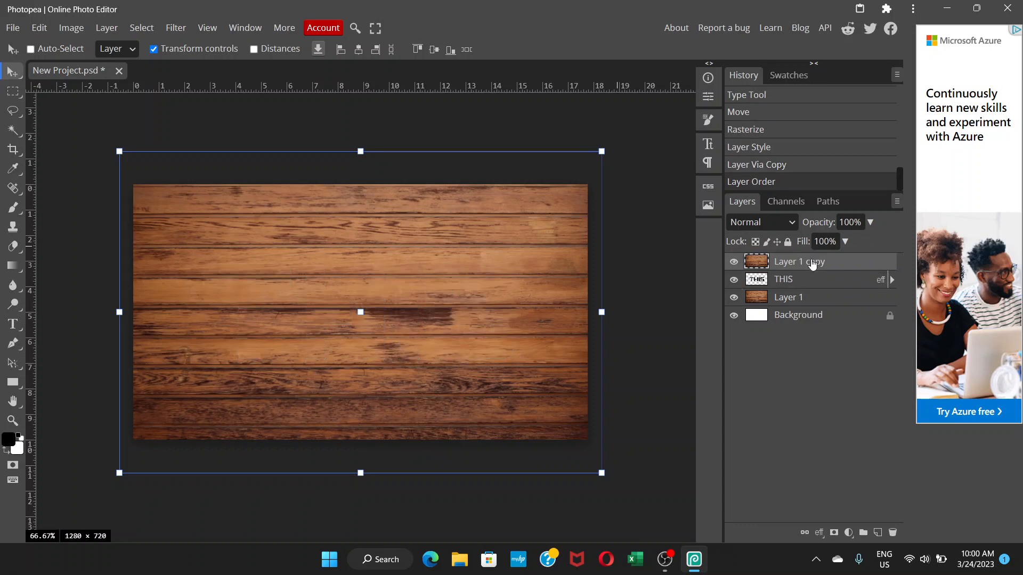
- Clip the Layer 1 copy to the THIS layer with a clipping mask
left_click(781, 275, "alt")
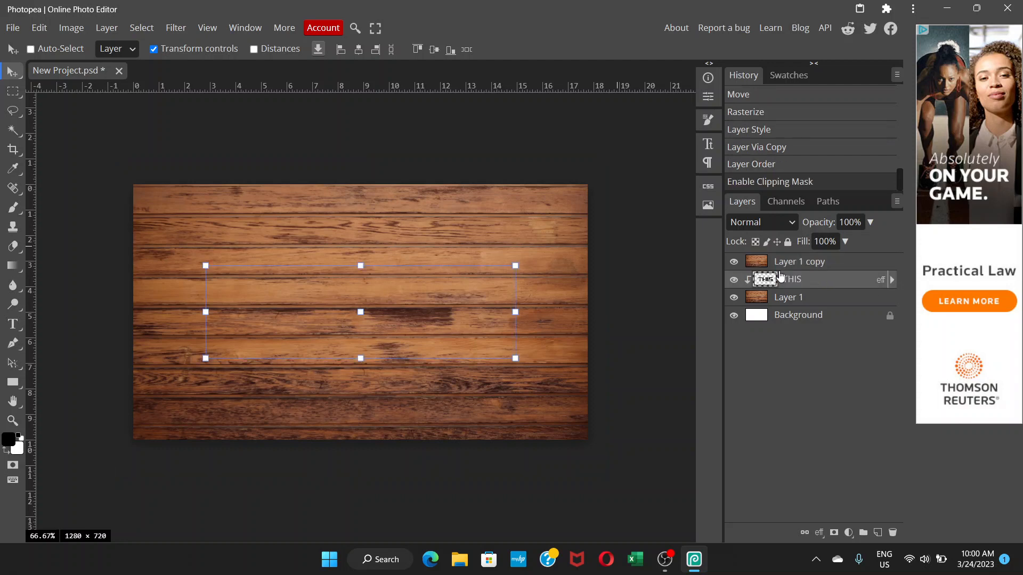
key("ctrl+z")
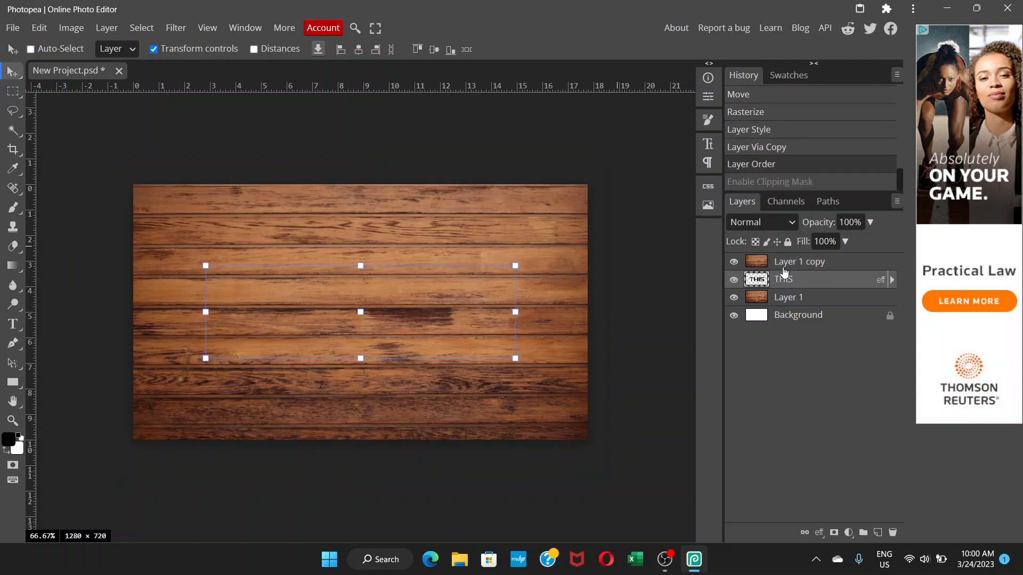
left_click(783, 271, "alt")
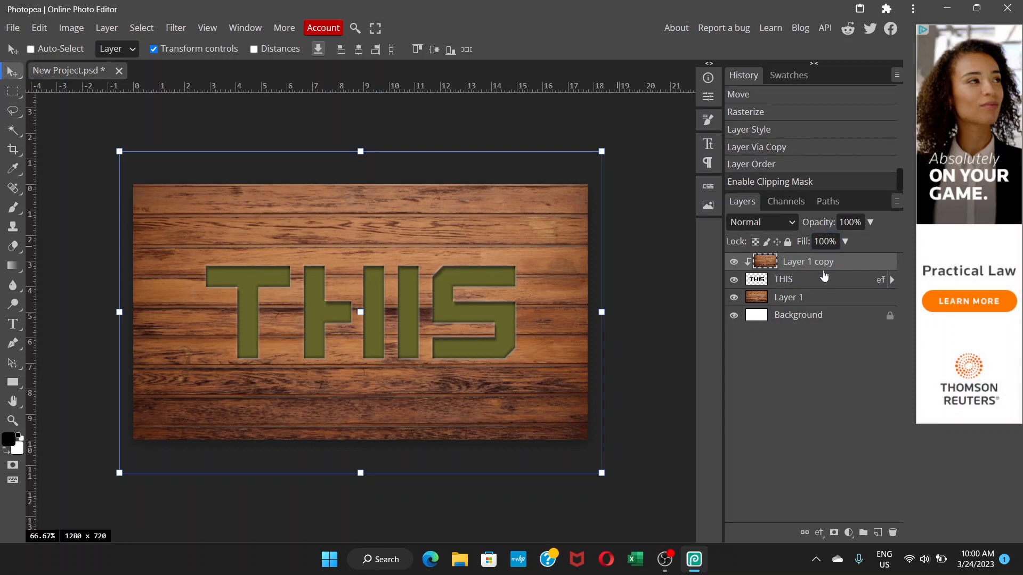
- Disable the THIS layer's color overlay and apply the change so the wood copy fills the letters
left_click(794, 288)
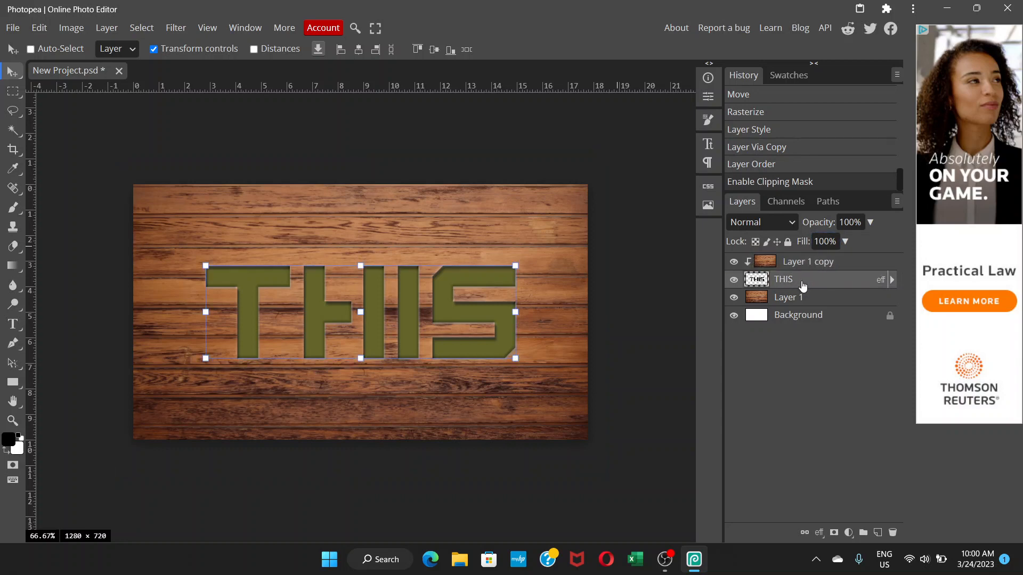
double_click(808, 284)
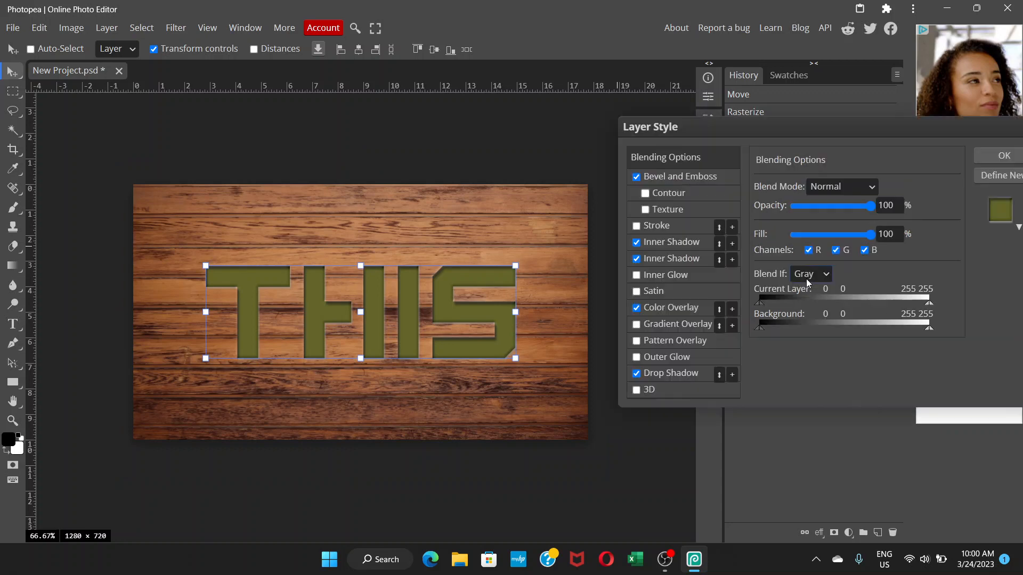
left_click(636, 308)
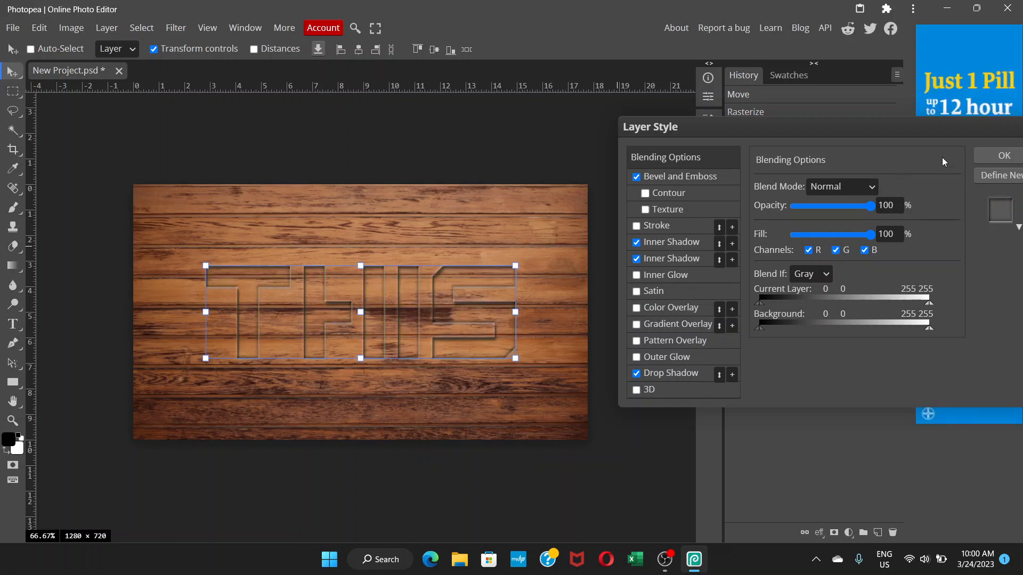
left_click(995, 157)
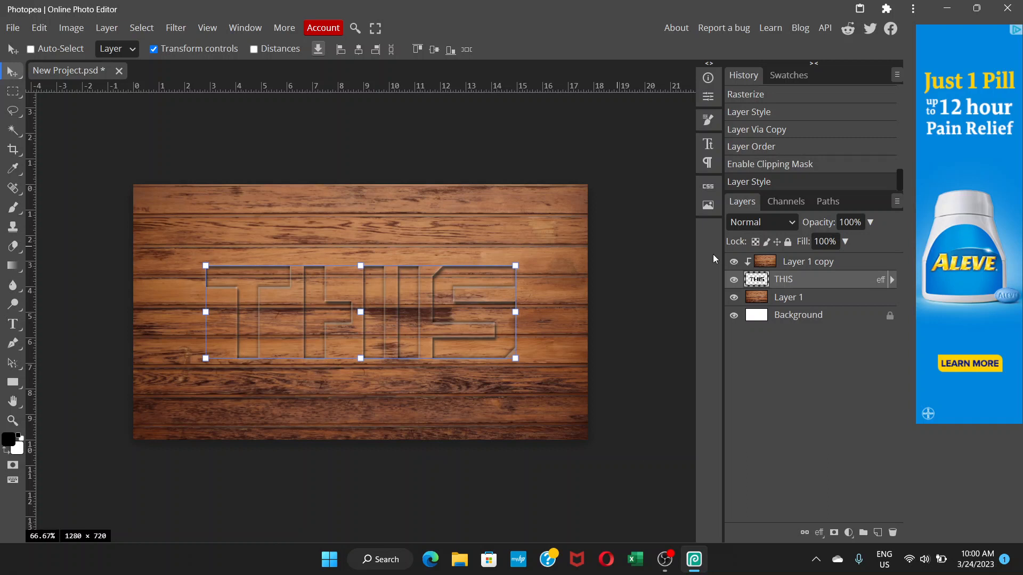
- Add a Levels adjustment layer above the Layer 1 copy and set its black input level to 21
left_click(842, 264)
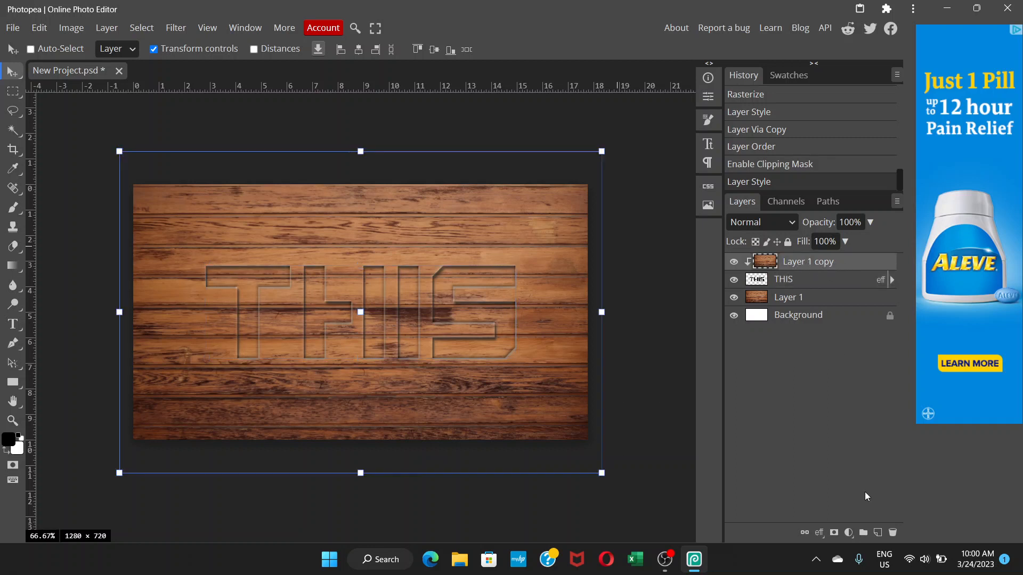
left_click(849, 534)
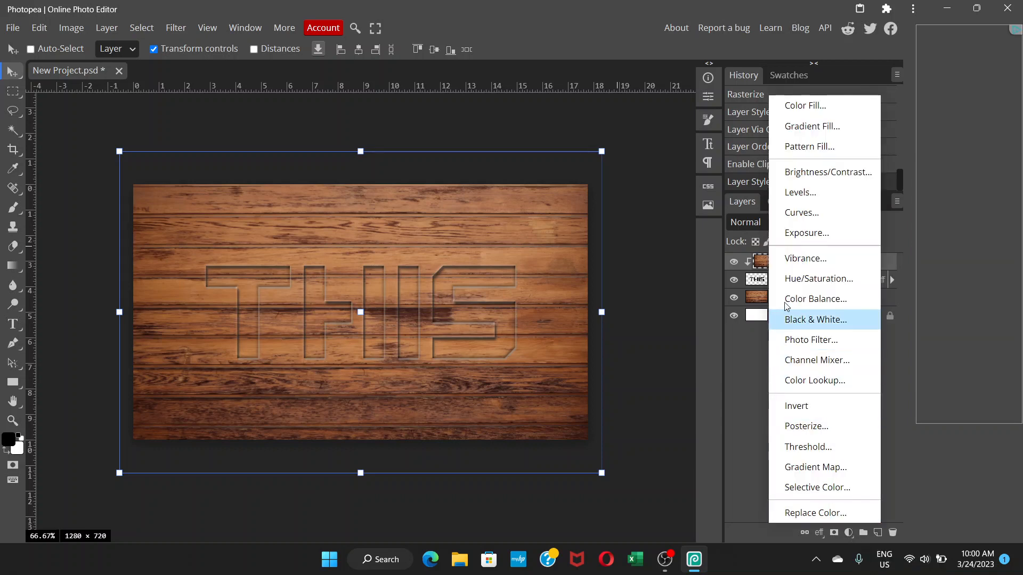
left_click(810, 195)
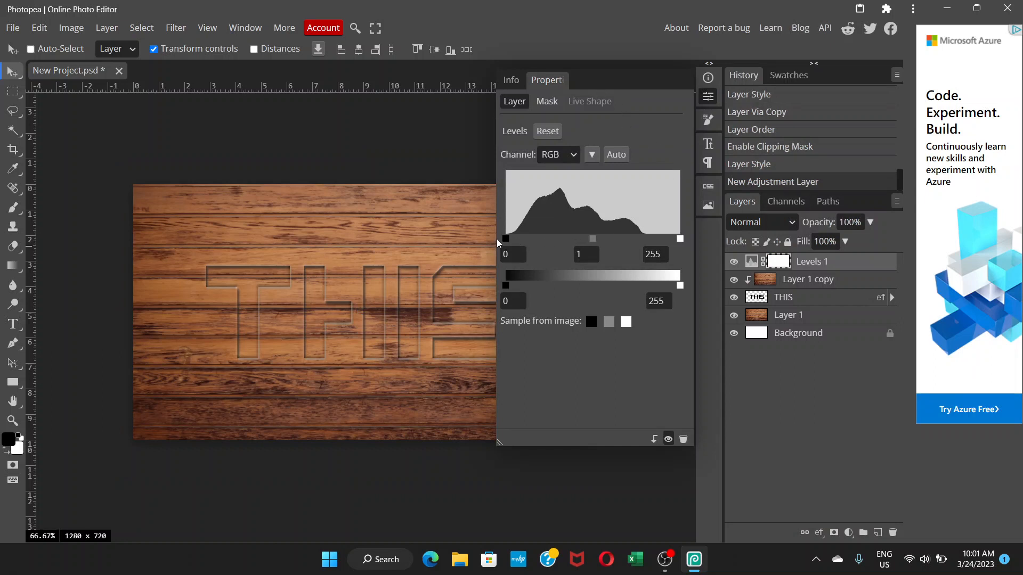
left_click_drag(505, 240, 520, 240)
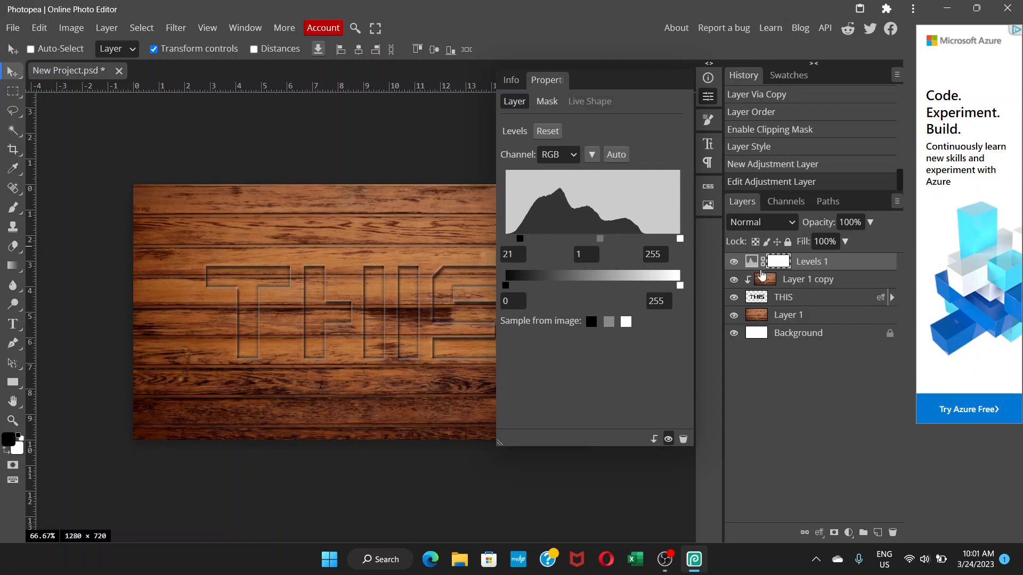
- Clip the Levels 1 adjustment layer to the Layer 1 copy below it with a clipping mask
left_click(763, 273)
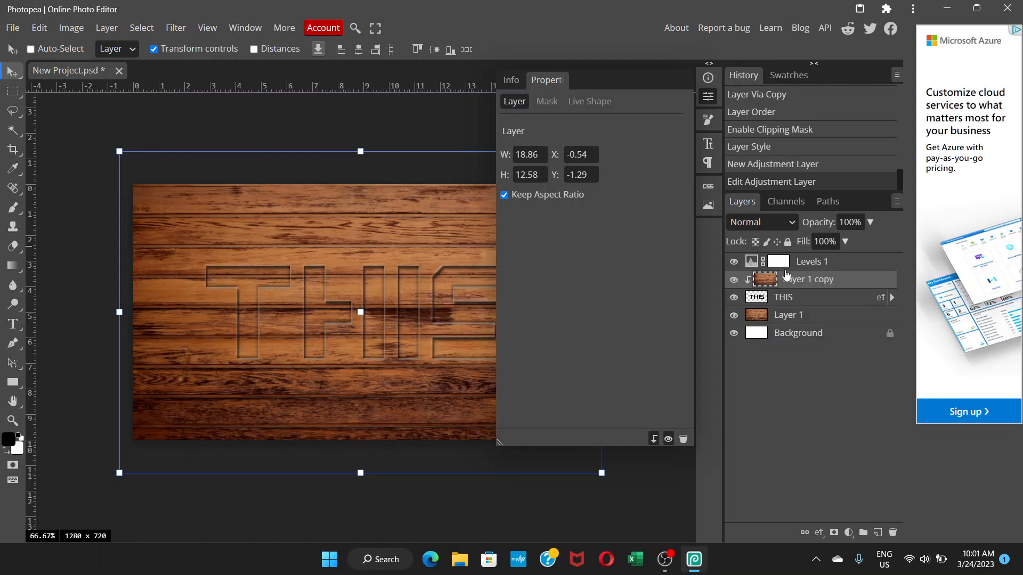
left_click(785, 267, "alt")
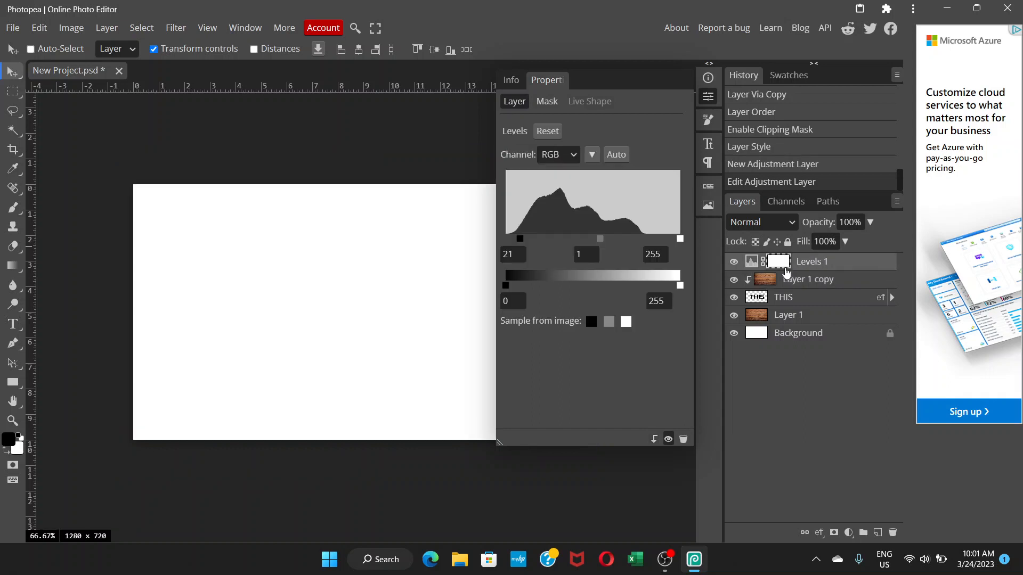
left_click(760, 273, "alt")
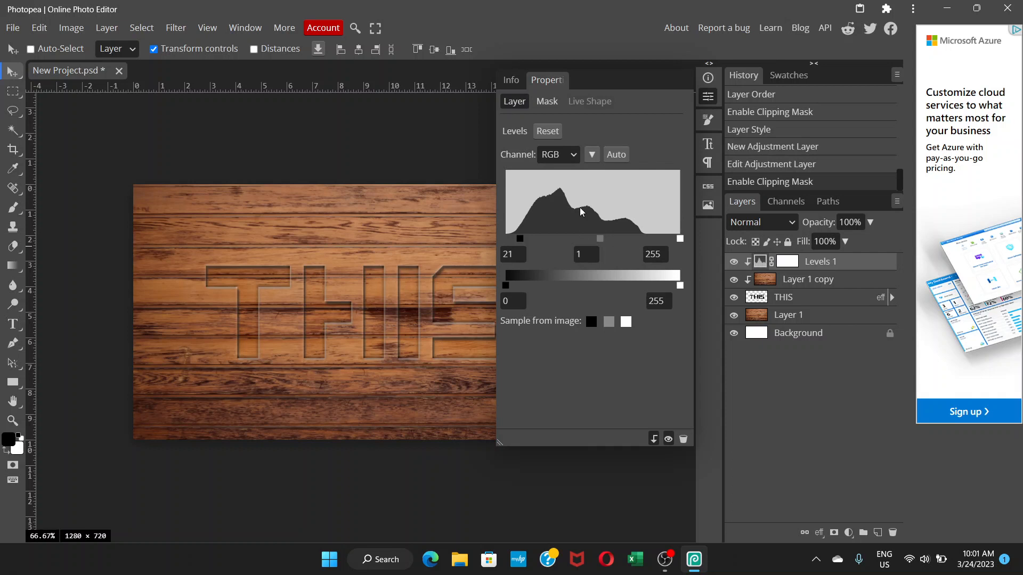
- Darken the letters with Levels 1: black input 43, midtones 0.99, and output levels 1 to 227
mouse_move(600, 238)
left_mouse_down()
mouse_move(590, 240)
mouse_move(603, 242)
left_mouse_up()
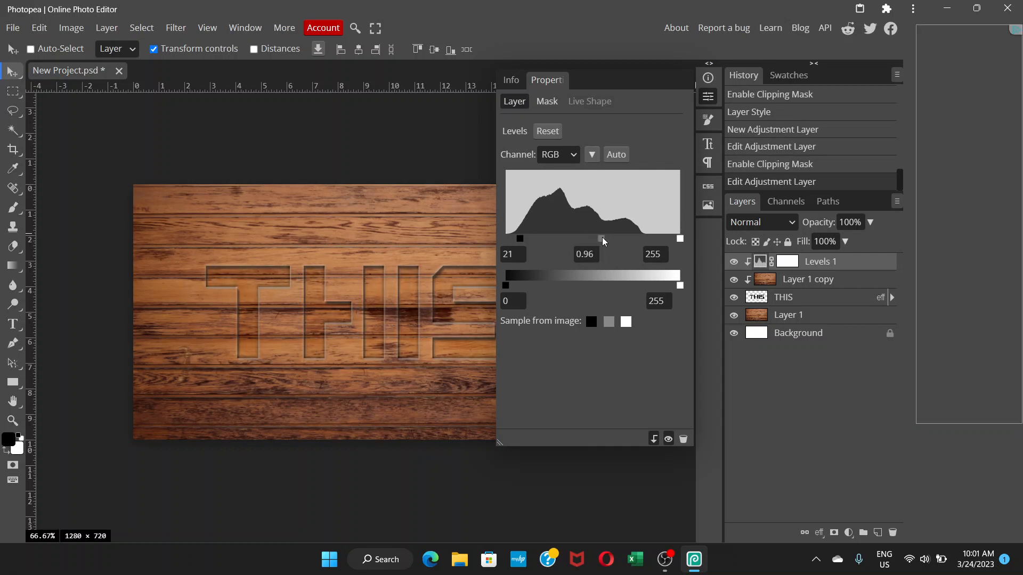
left_click_drag(520, 239, 536, 238)
mouse_move(507, 286)
left_mouse_down()
mouse_move(524, 286)
mouse_move(506, 286)
left_mouse_up()
left_click_drag(680, 286, 661, 287)
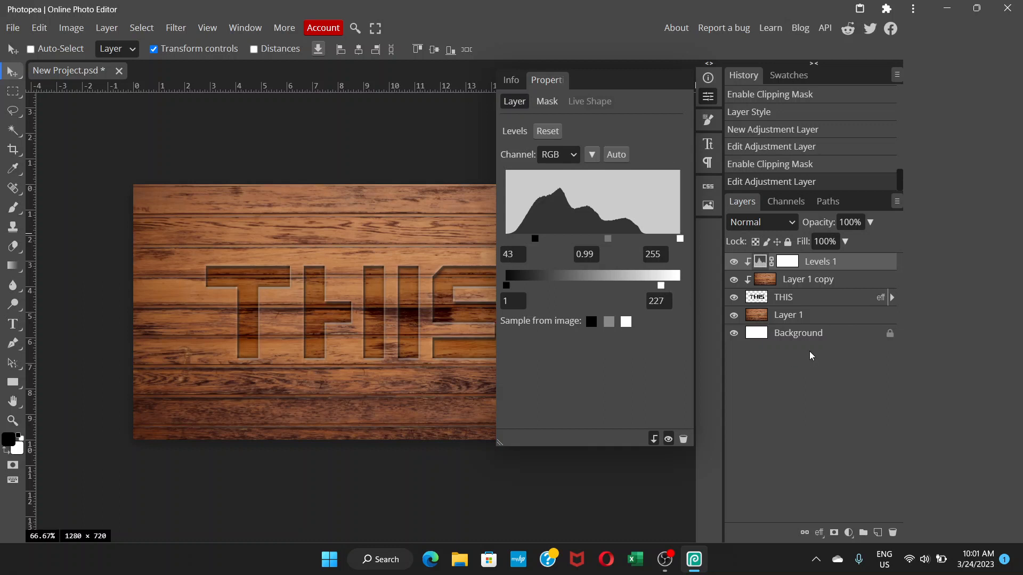
left_click(708, 98)
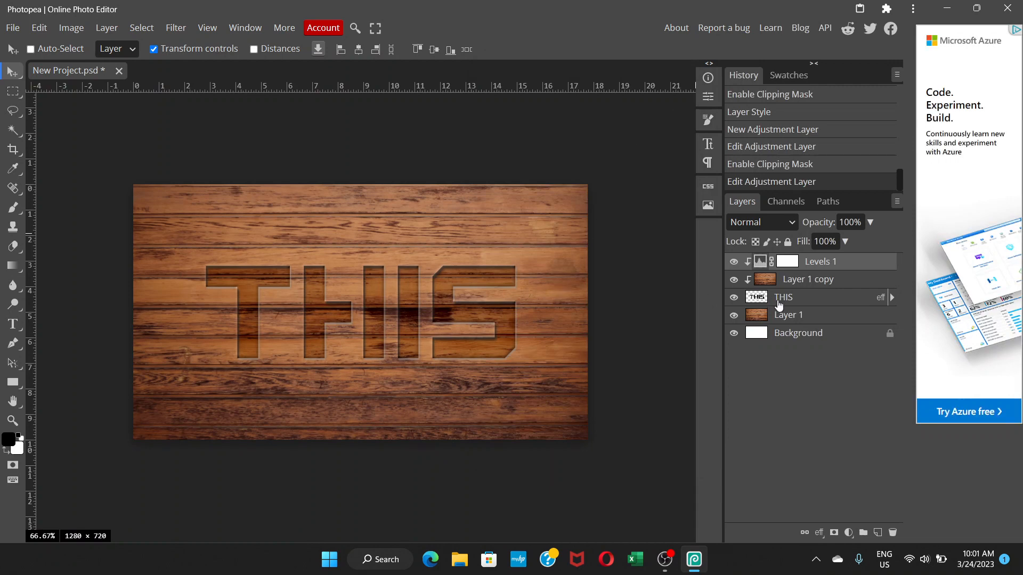
- Adjust the THIS layer's white drop shadow to 71% opacity, 6 px distance and 0% spread
left_click(812, 303)
double_click(829, 302)
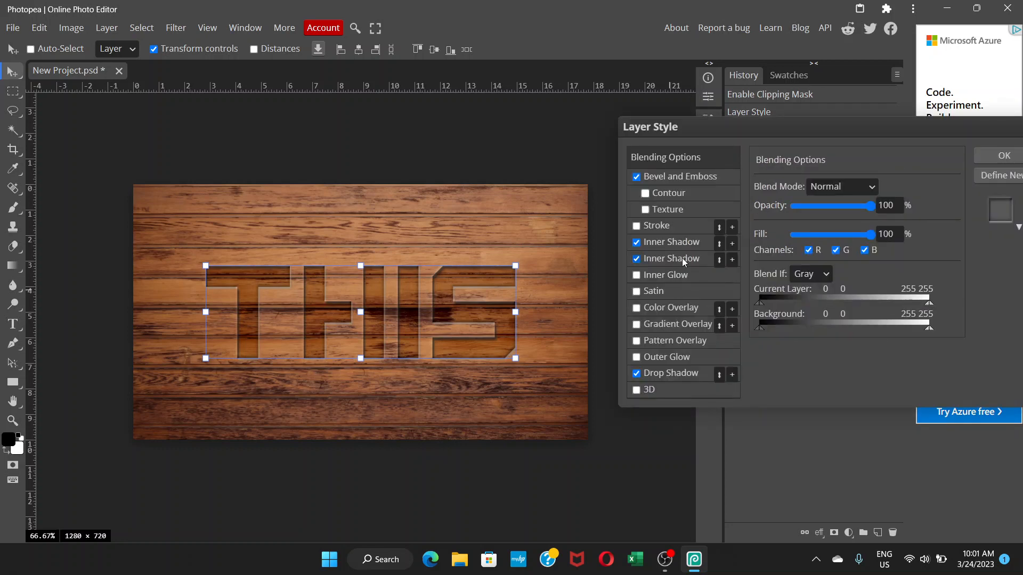
left_click(695, 374)
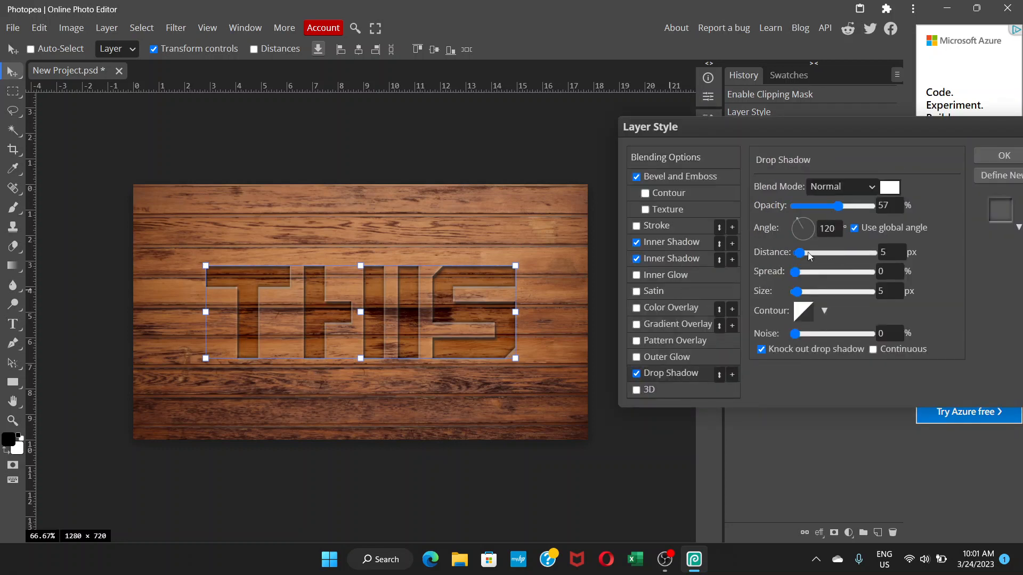
left_click_drag(840, 210, 850, 211)
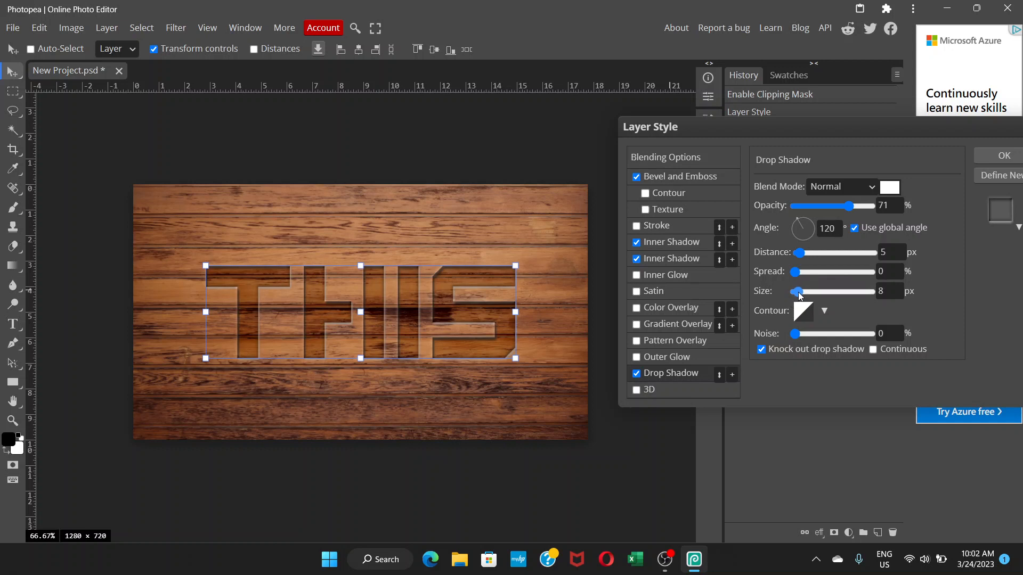
left_click_drag(799, 296, 796, 294)
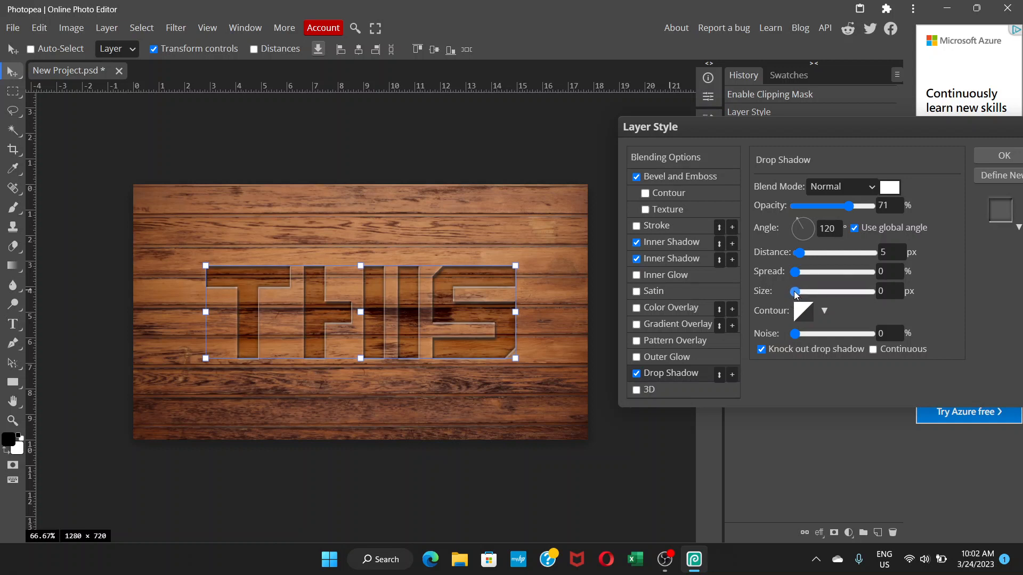
left_click_drag(797, 296, 799, 297)
left_click_drag(802, 277, 798, 256)
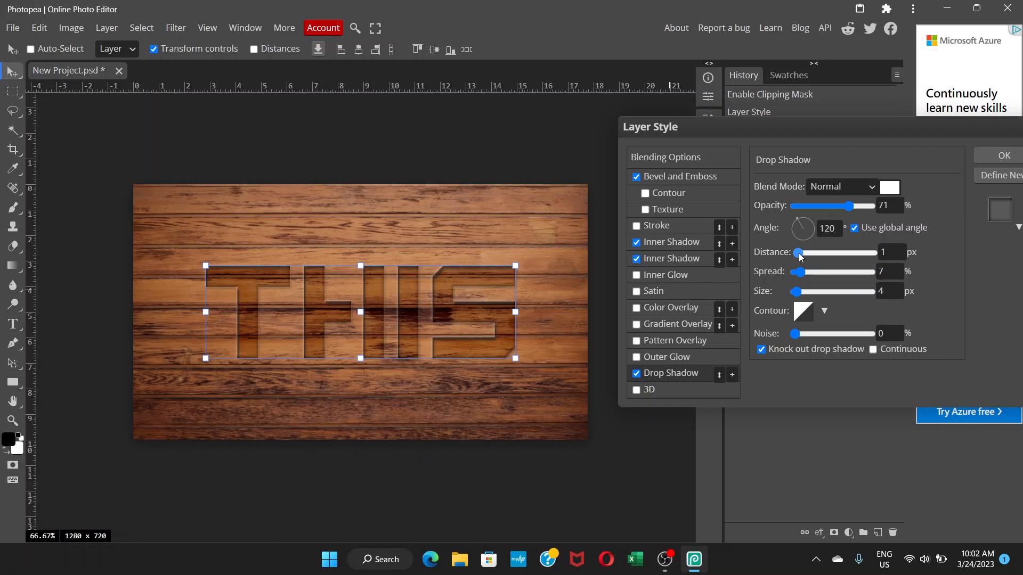
left_click_drag(800, 255, 802, 256)
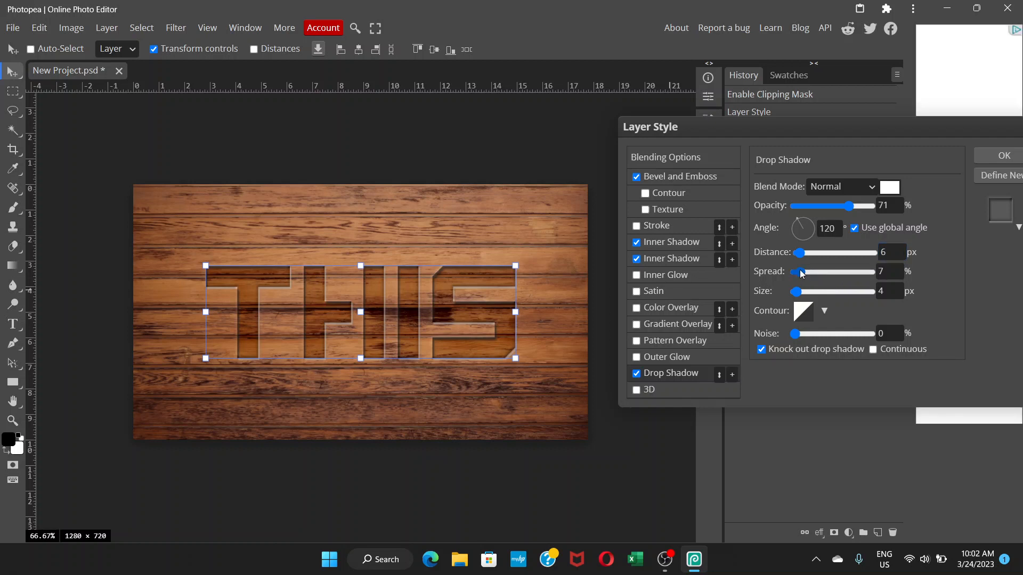
left_click_drag(801, 273, 791, 271)
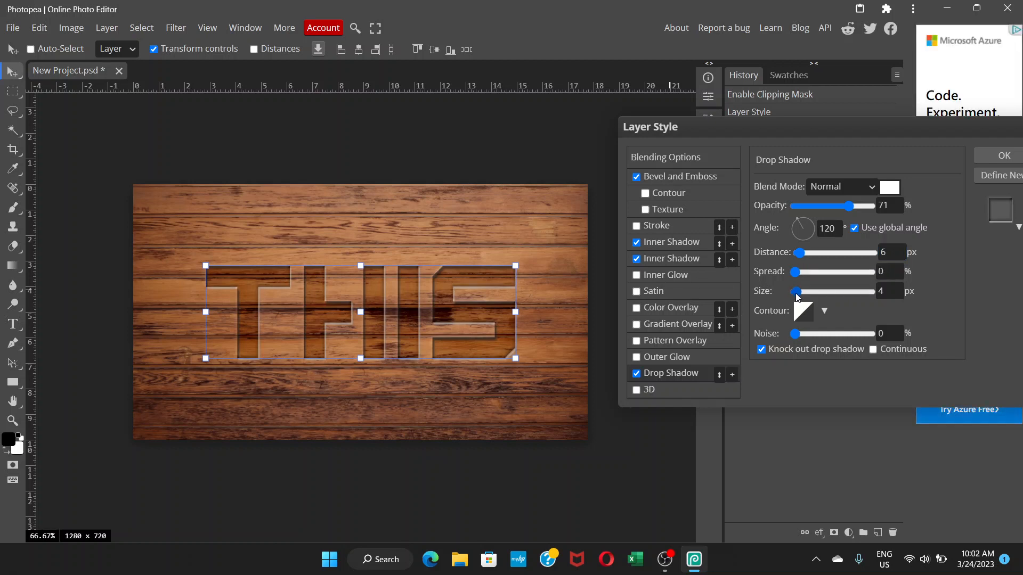
- Try a drop shadow size of 10 px on the THIS layer, and settle on 8 px
double_click(889, 292)
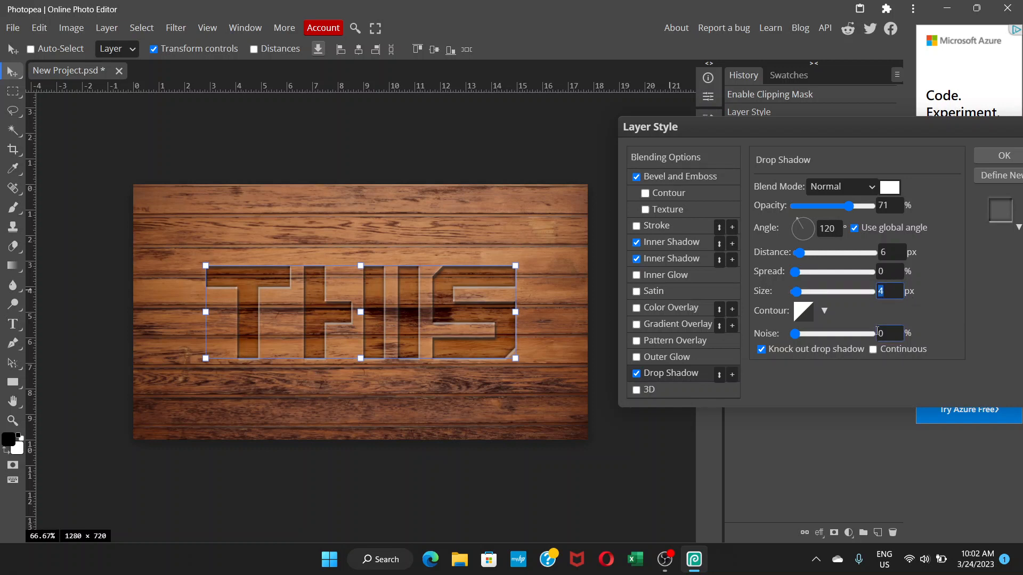
type("10")
key("Tab")
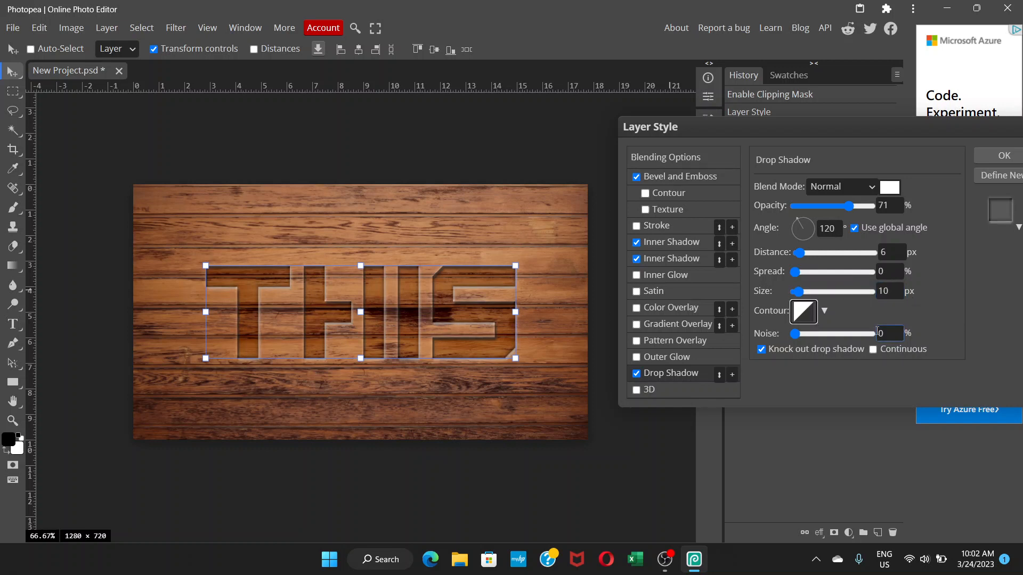
double_click(888, 291)
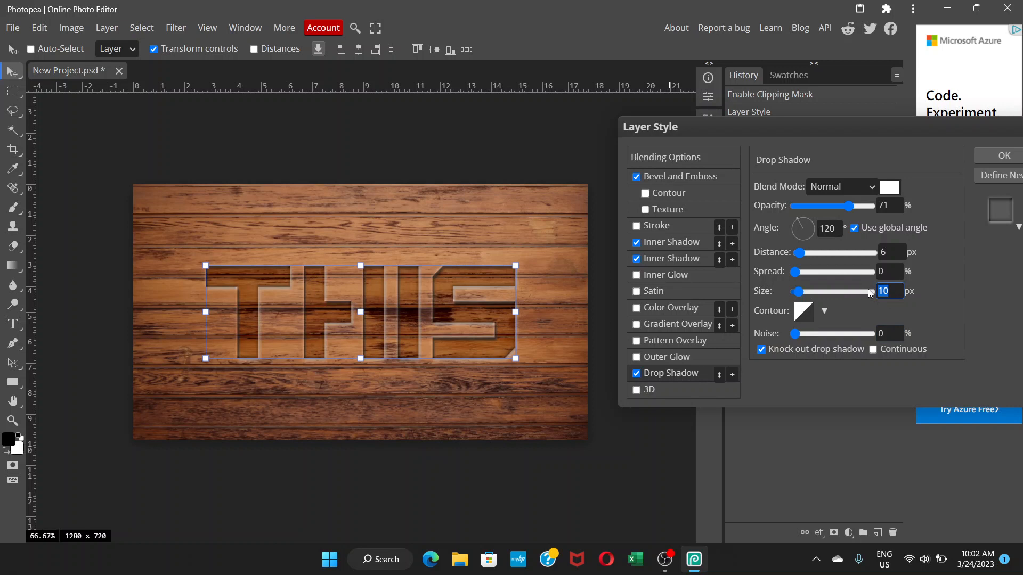
type("8")
key("Tab")
- Raise the opacity of the THIS layer's first inner shadow to 80% and the second one to 76%
left_click(685, 242)
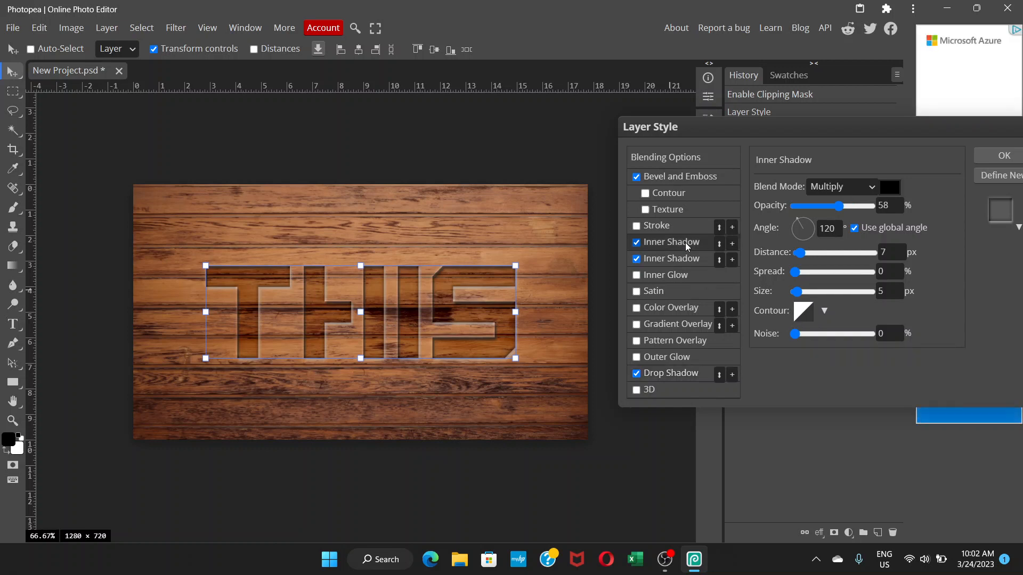
left_click_drag(839, 210, 861, 208)
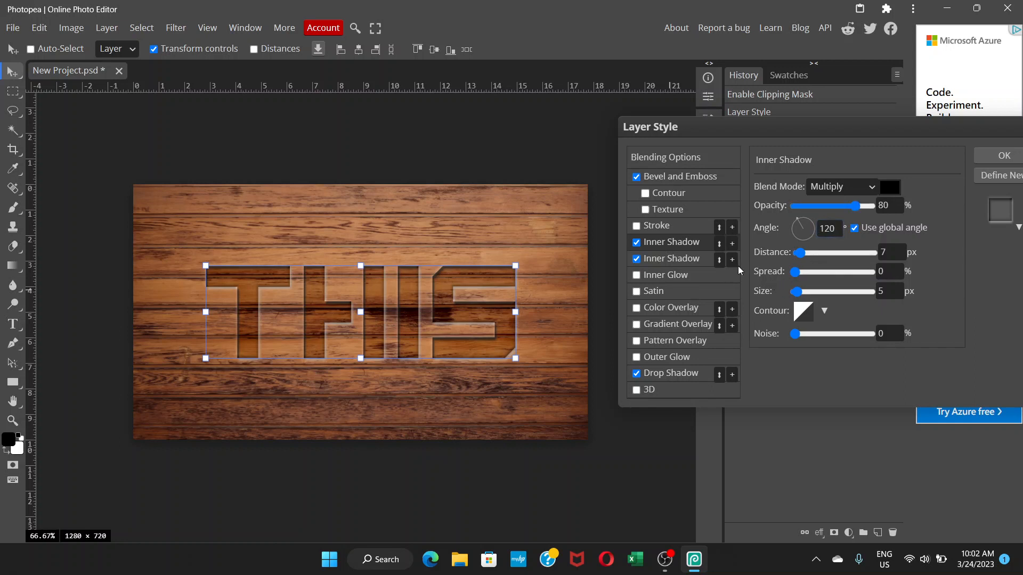
left_click(688, 258)
left_click_drag(827, 205, 857, 211)
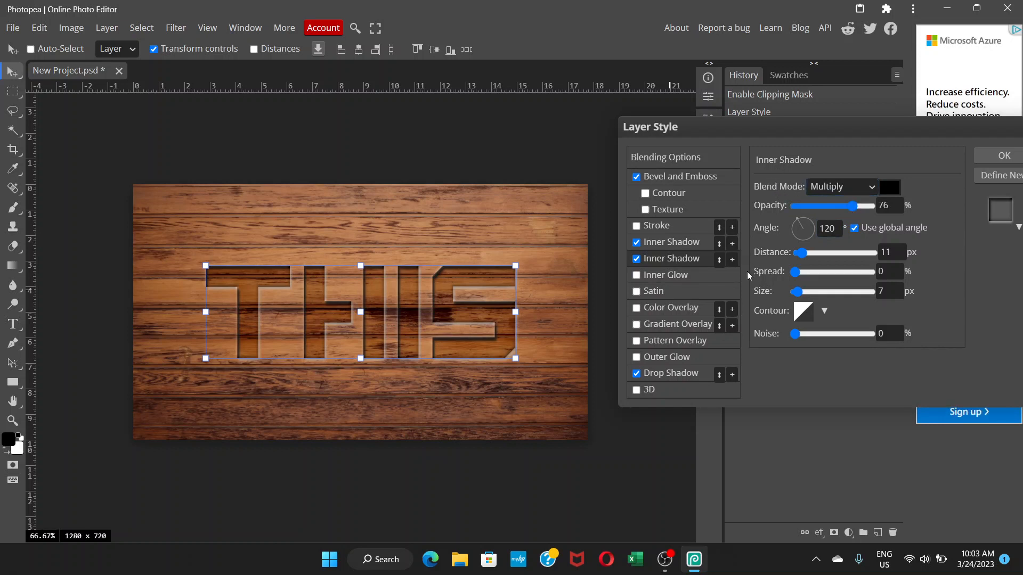
- Set the THIS layer's Bevel and Emboss depth to 4% and apply the layer style
left_click(695, 176)
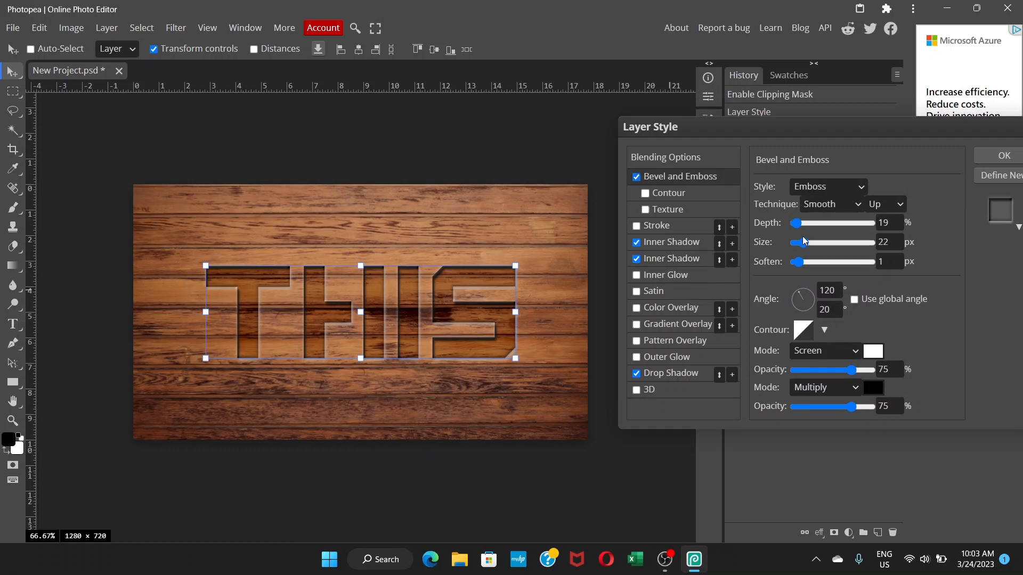
left_click_drag(793, 227, 798, 226)
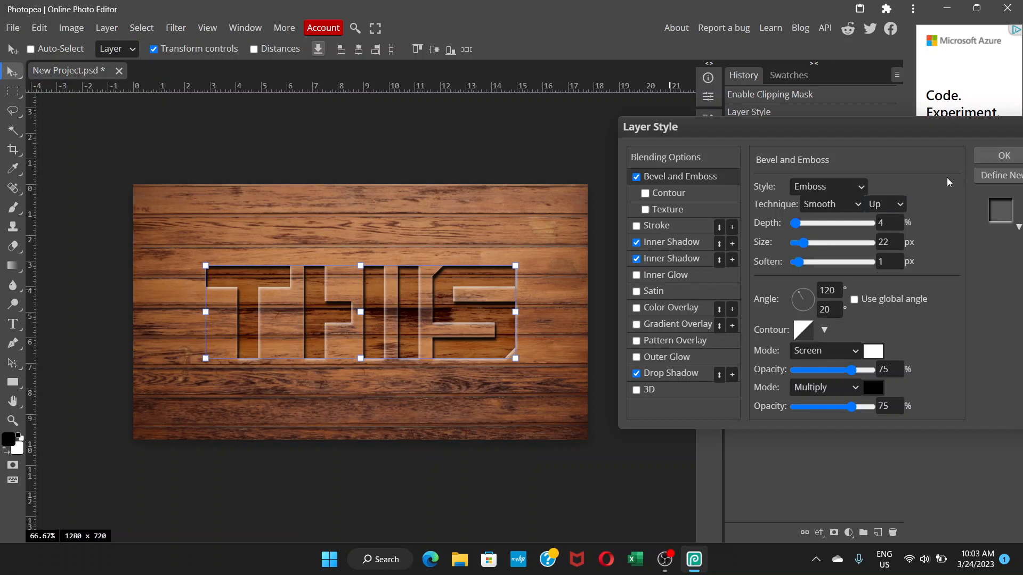
left_click(989, 154)
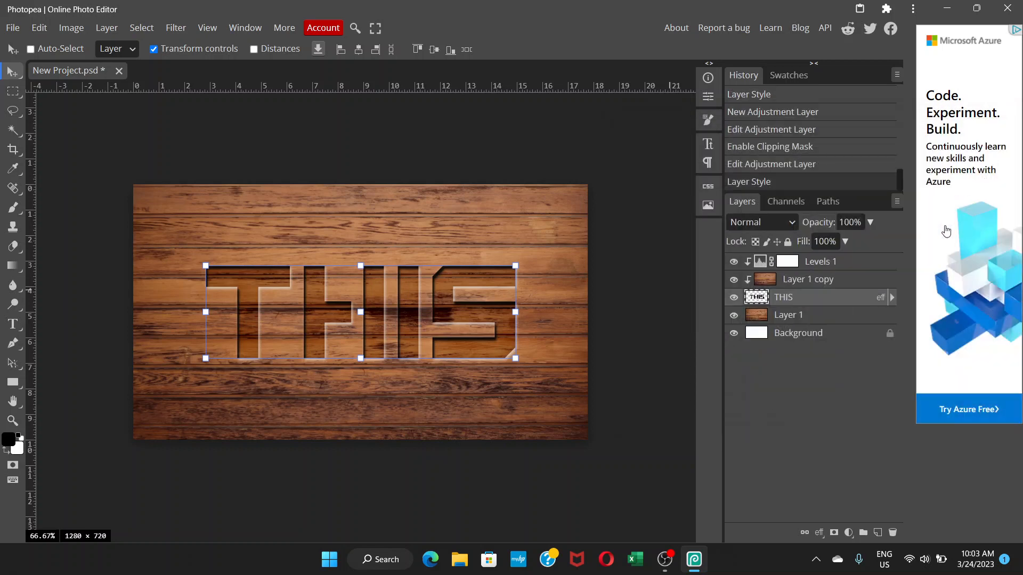
left_click(828, 333)
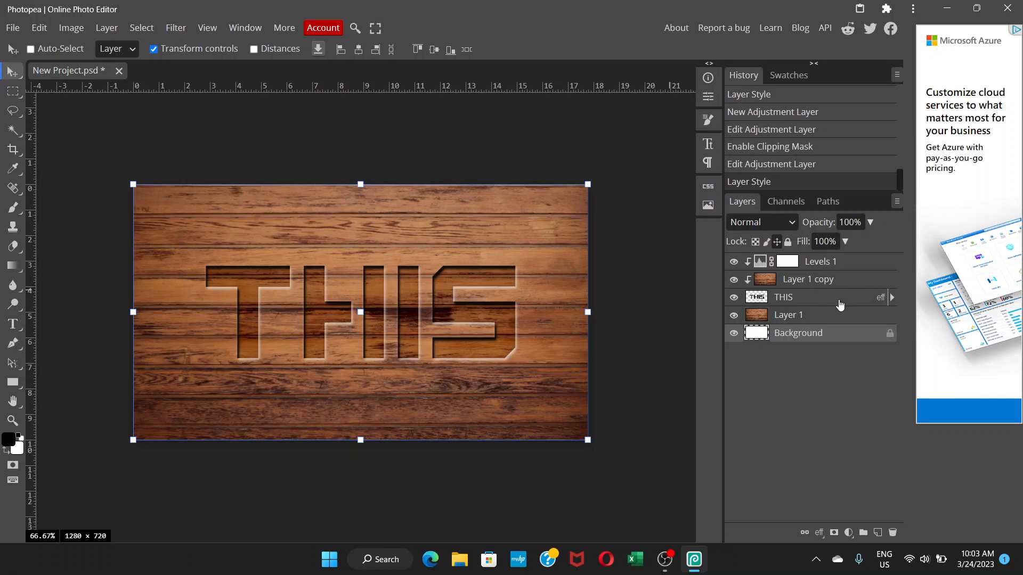
- Lower the THIS layer's drop shadow opacity to 31% and apply the layer style
double_click(821, 304)
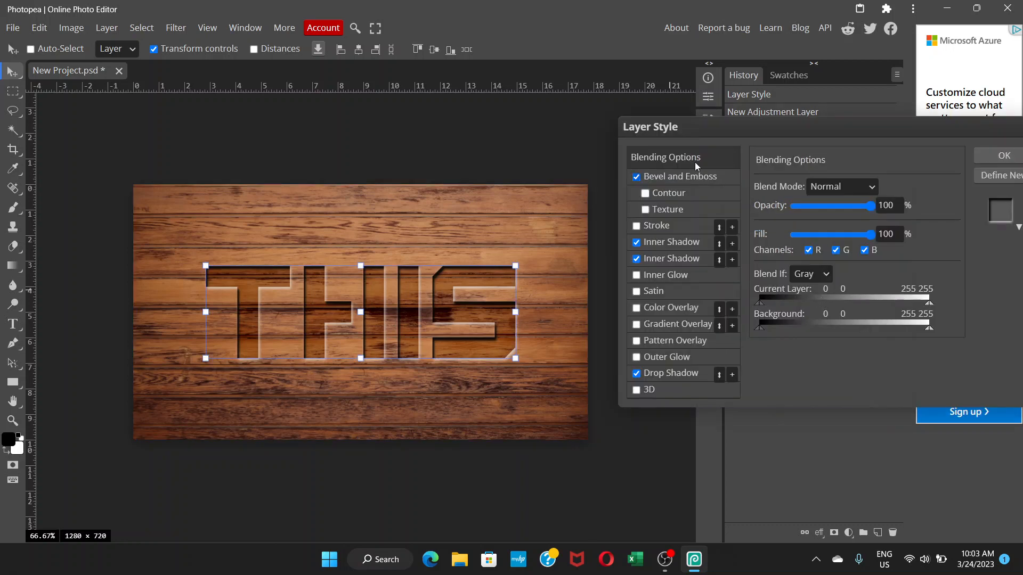
left_click_drag(724, 126, 718, 102)
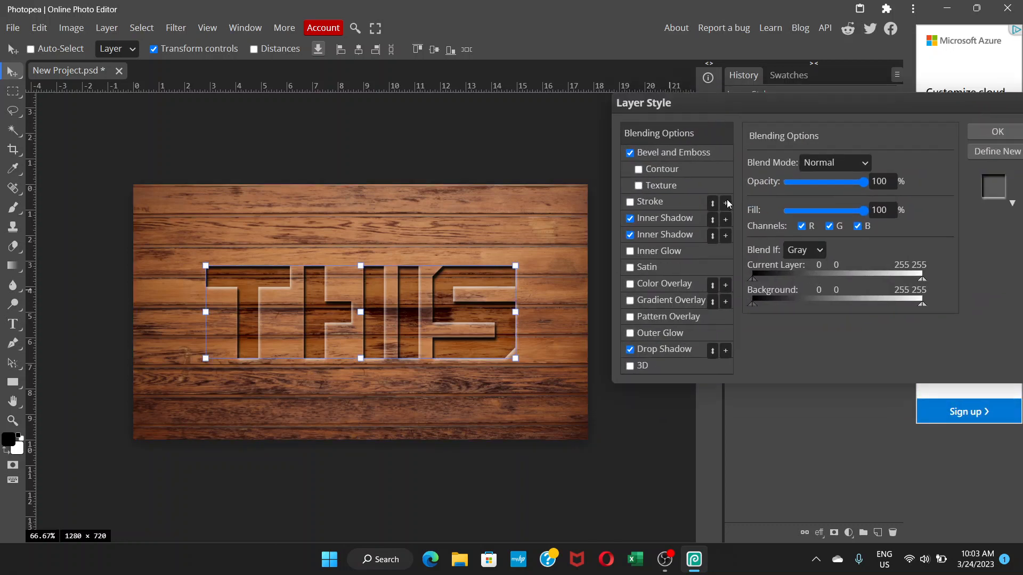
left_click(686, 347)
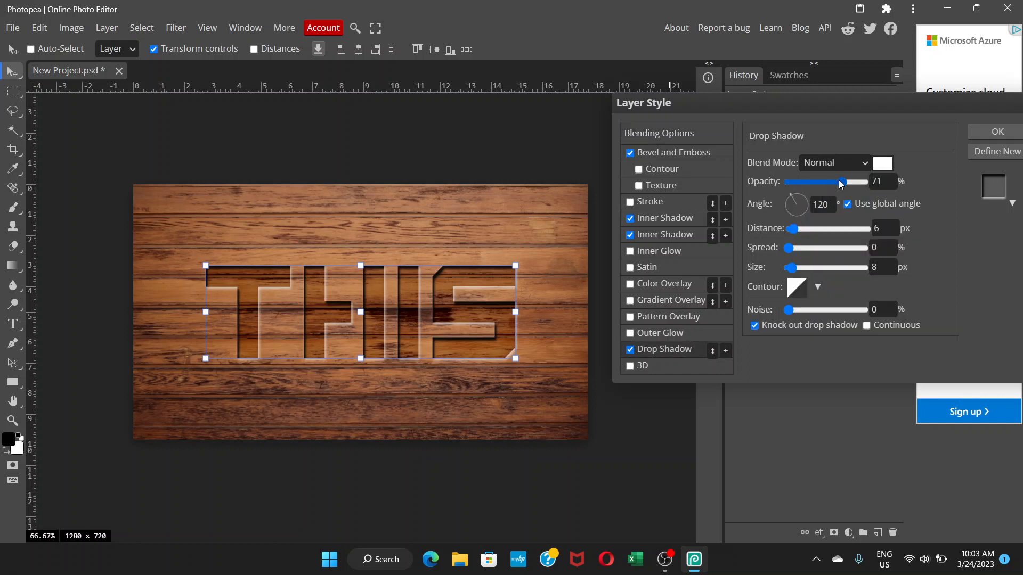
left_click_drag(840, 181, 811, 180)
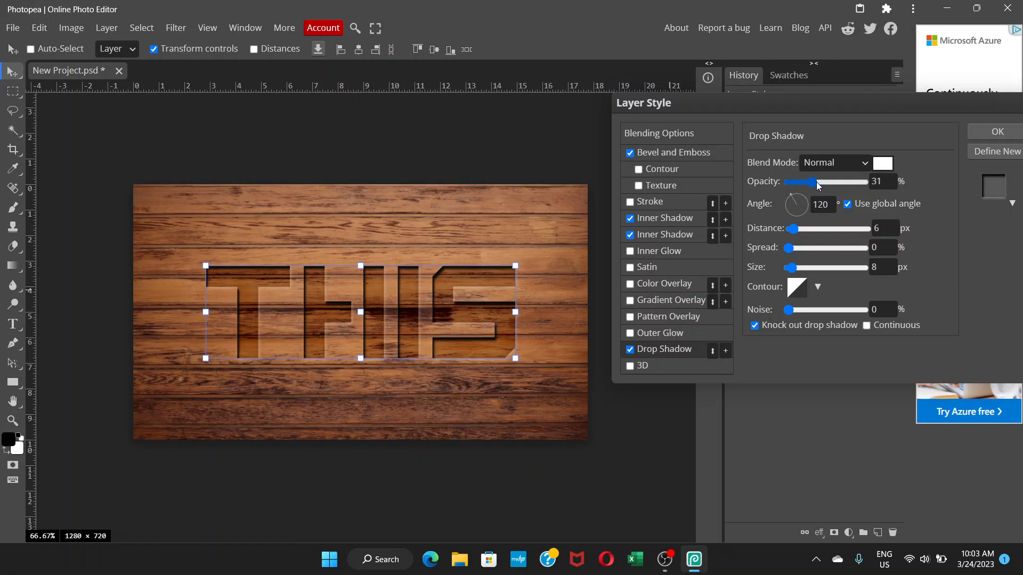
left_click(998, 134)
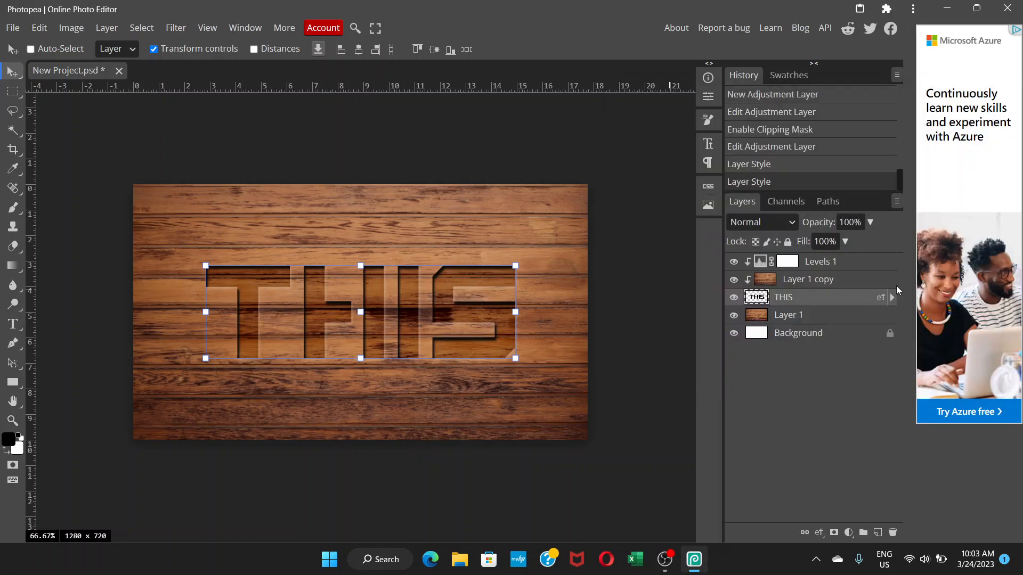
left_click(842, 319)
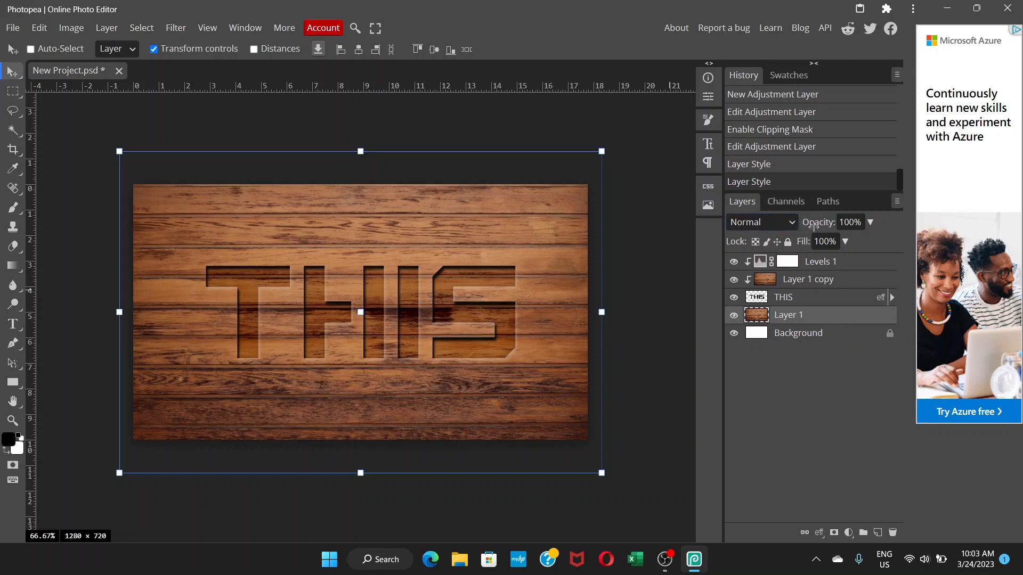
- Lighten the letters by setting Levels 1 to a black input of 19 and midtones of 1.08
double_click(838, 265)
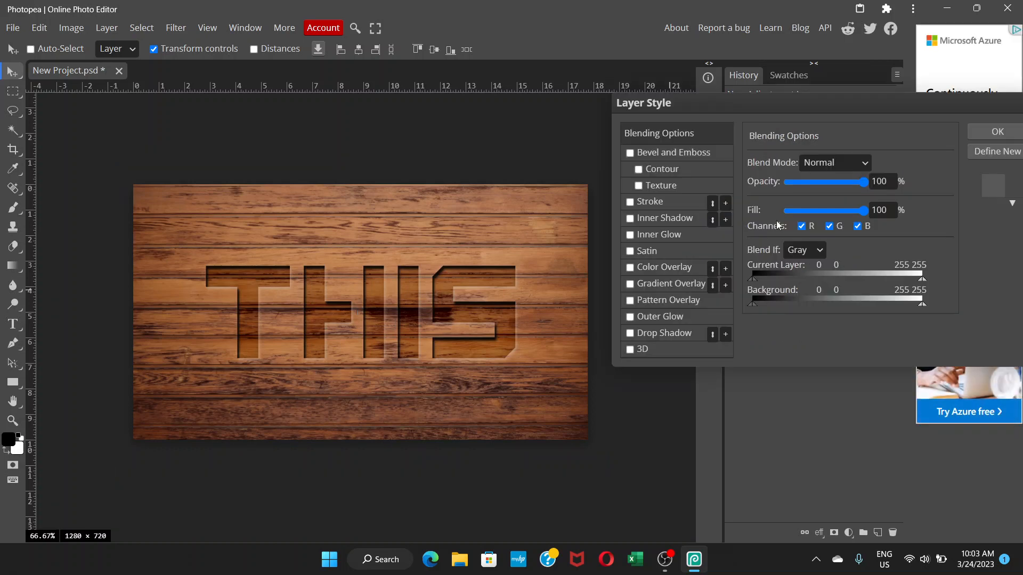
left_click(997, 133)
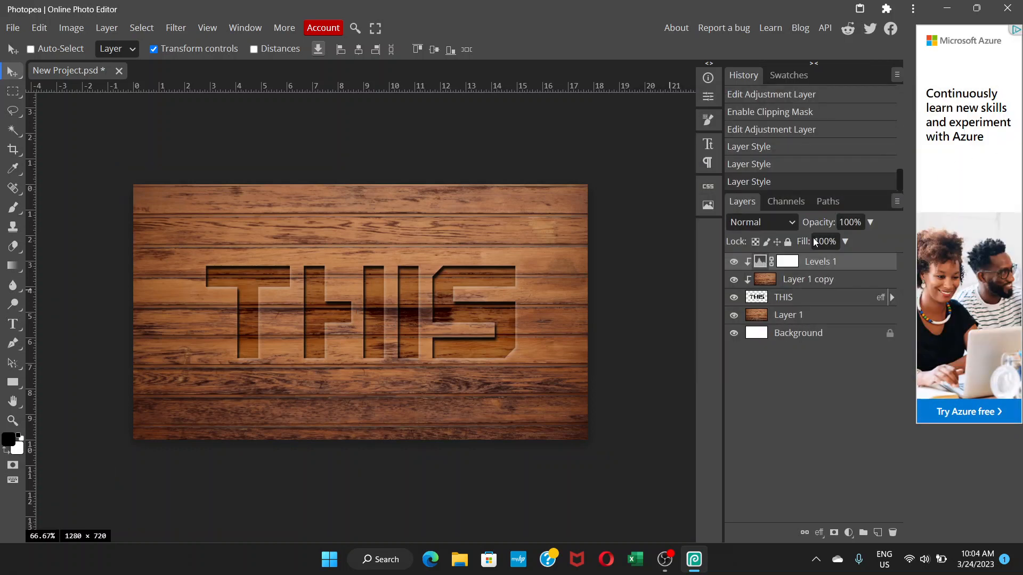
double_click(760, 262)
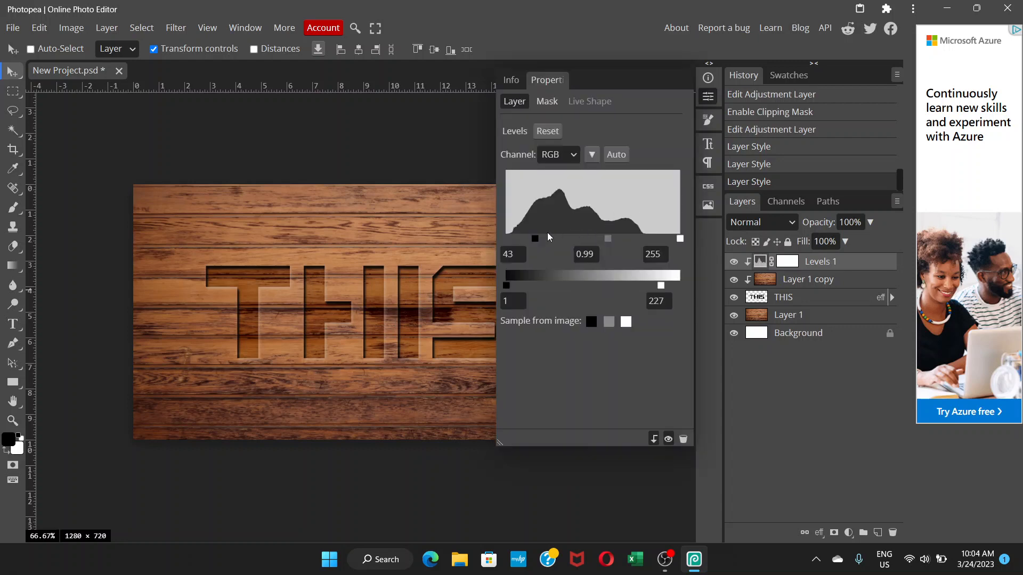
left_click_drag(539, 239, 519, 238)
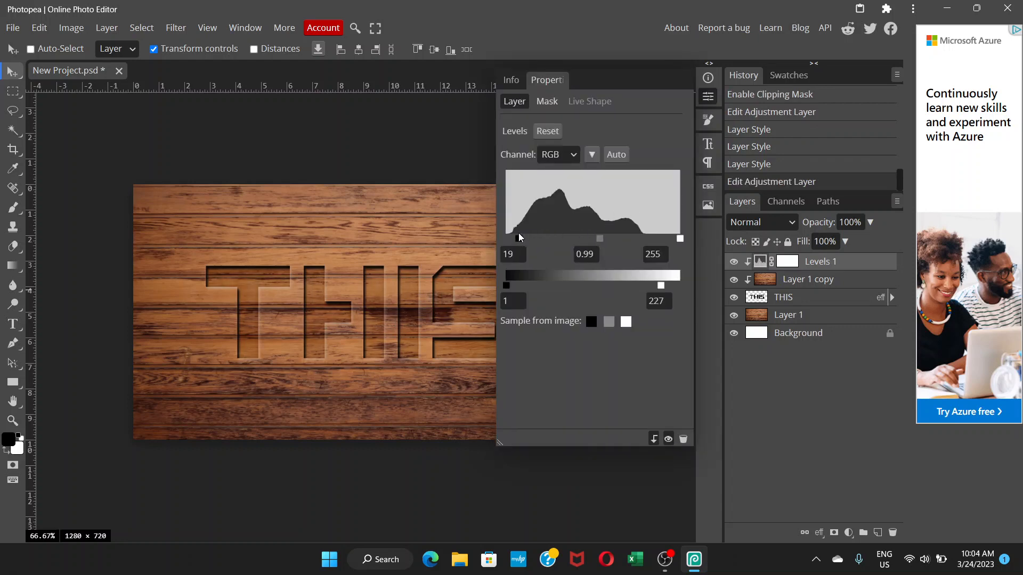
left_click_drag(599, 238, 597, 240)
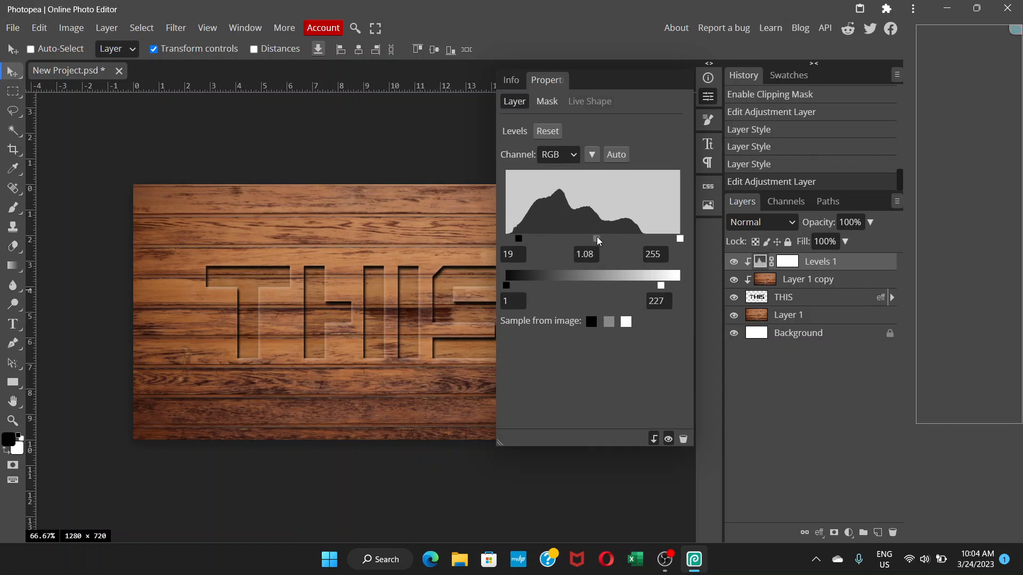
left_click(707, 97)
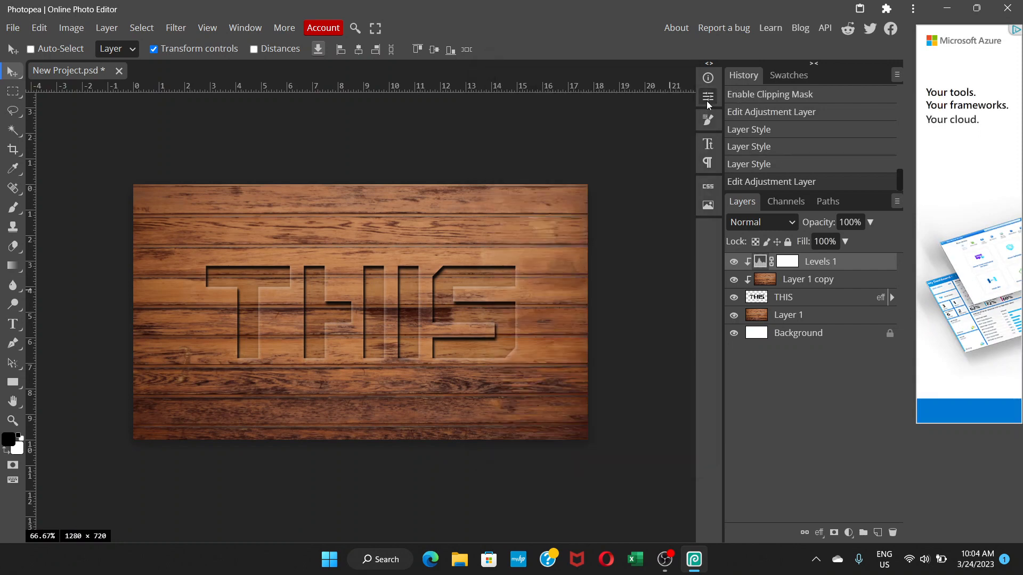
- Add a new layer above Levels 1 and fill it with a linear black-to-white gradient running diagonally from the lower right up past the canvas top
left_click(878, 532)
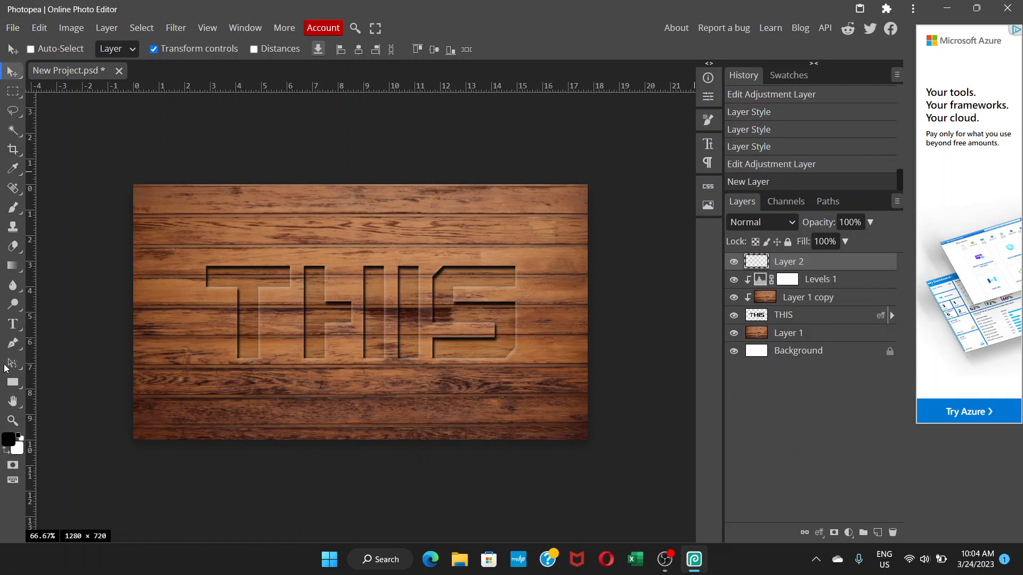
left_click(13, 266)
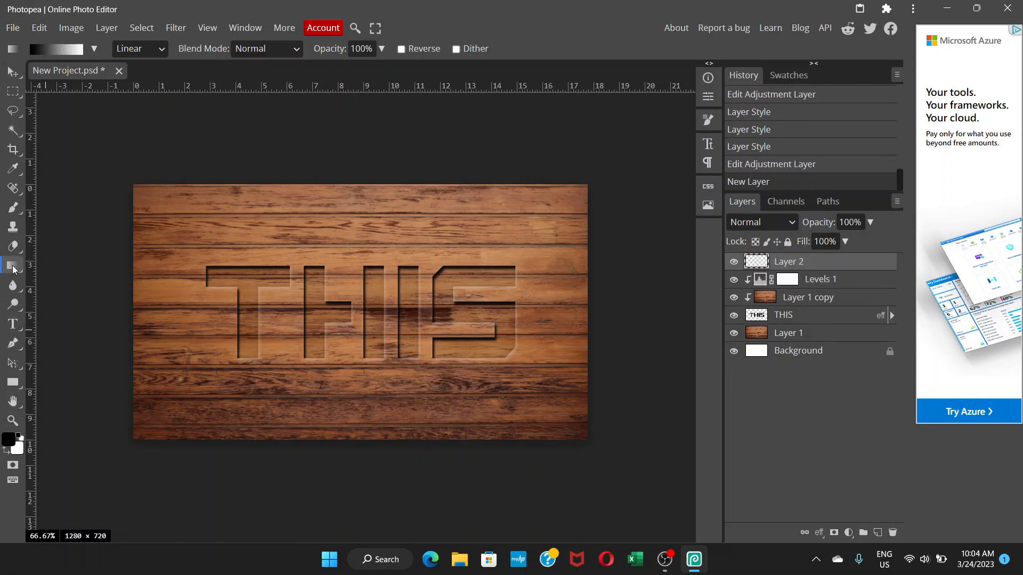
left_click(63, 47)
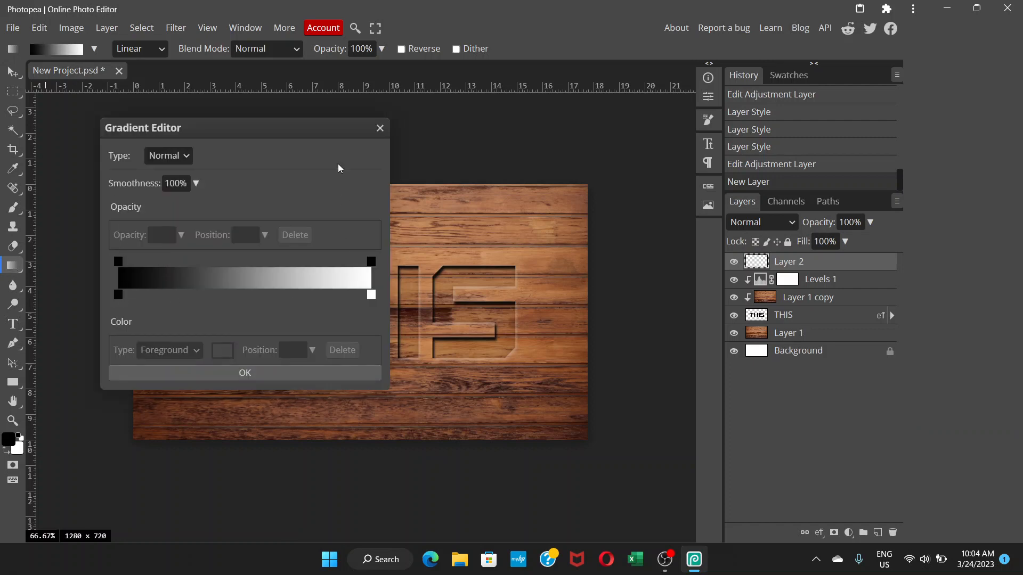
left_click(380, 129)
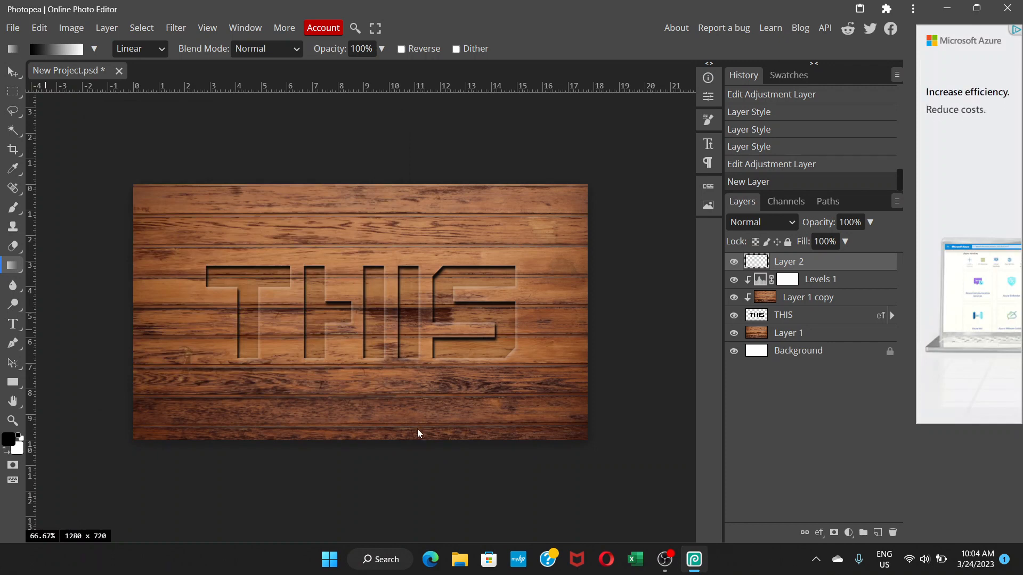
left_click_drag(424, 424, 302, 119)
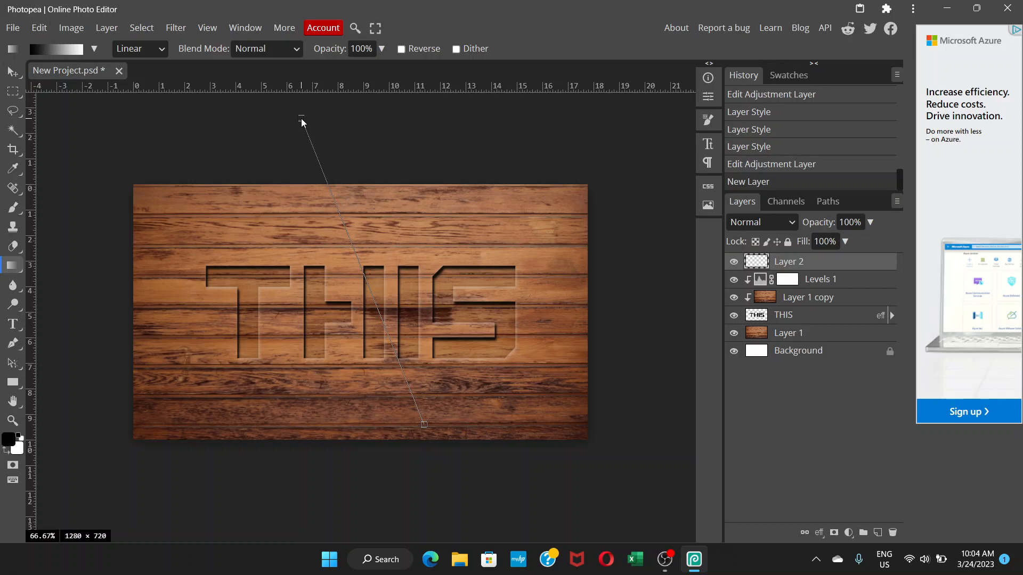
left_click_drag(302, 120, 301, 122)
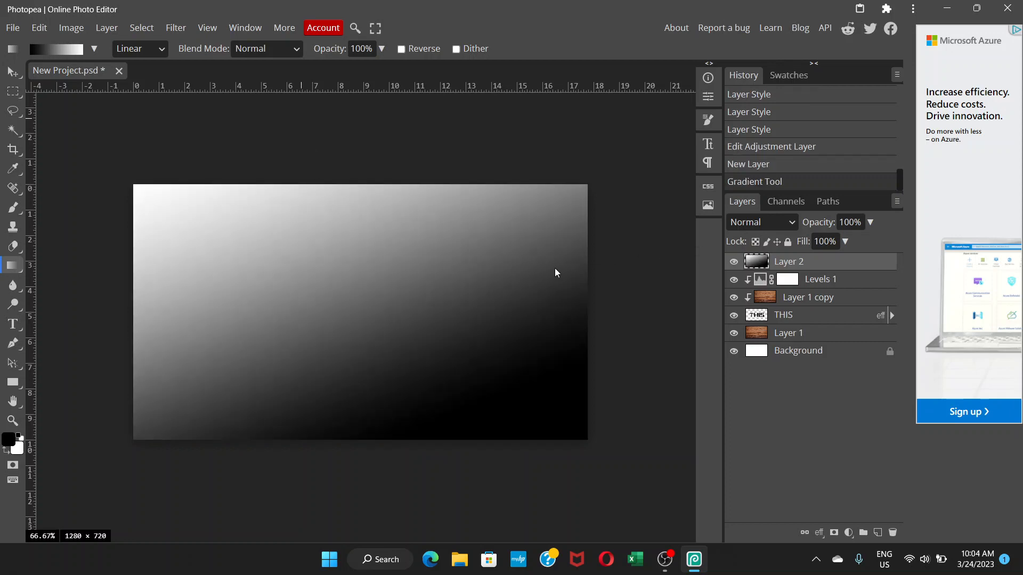
- Try the Multiply and Overlay blend modes on the gradient layer, ending with Multiply
left_click(793, 223)
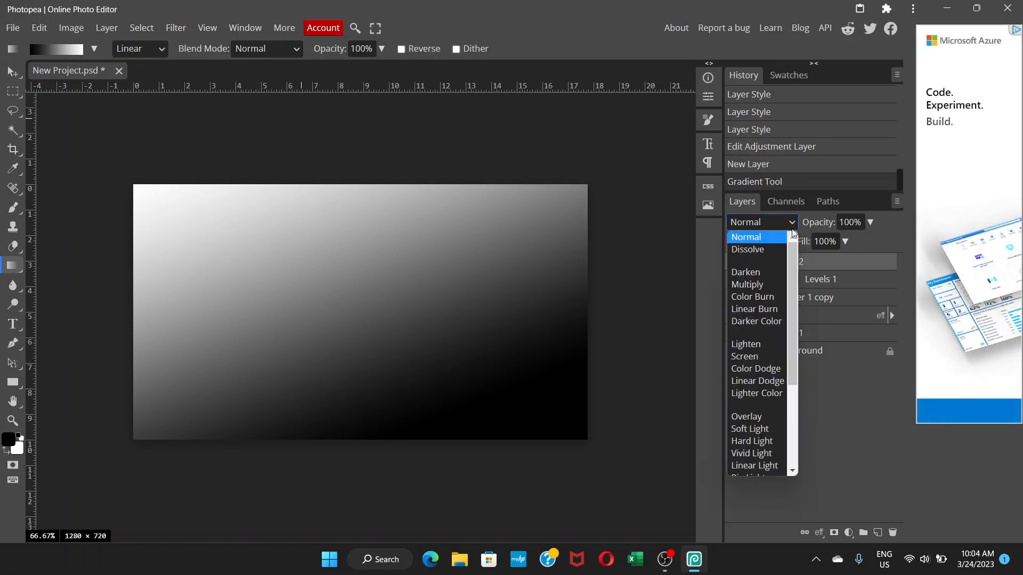
left_click(769, 282)
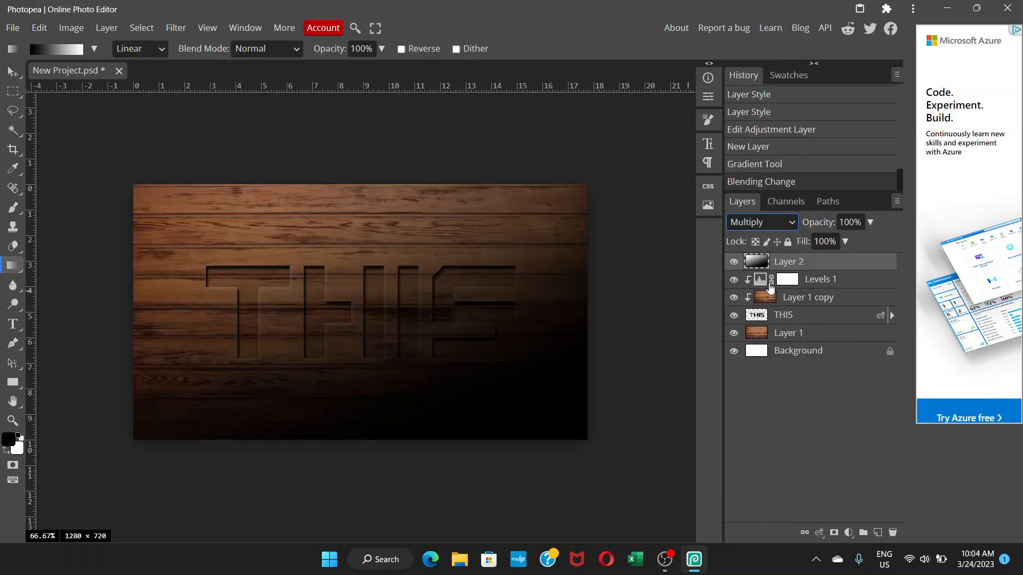
left_click(789, 226)
left_click(764, 416)
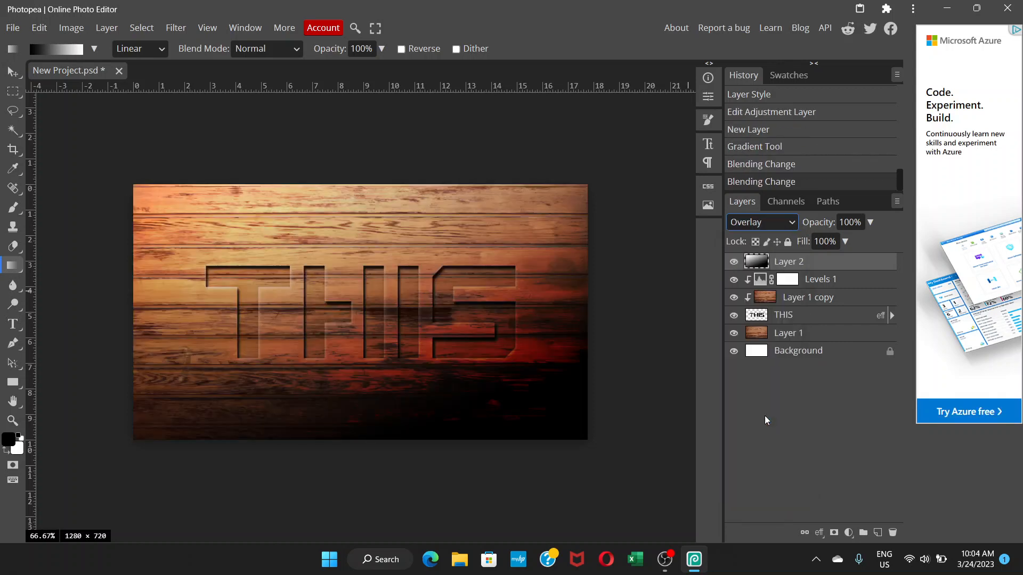
left_click(771, 223)
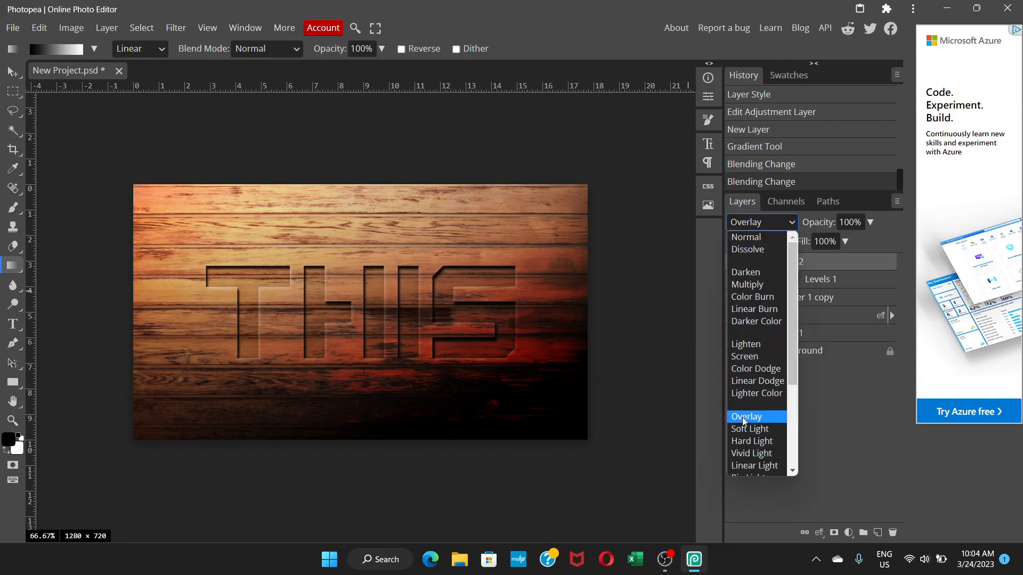
scroll(743, 416, "down", 3)
scroll(740, 404, "up", 3)
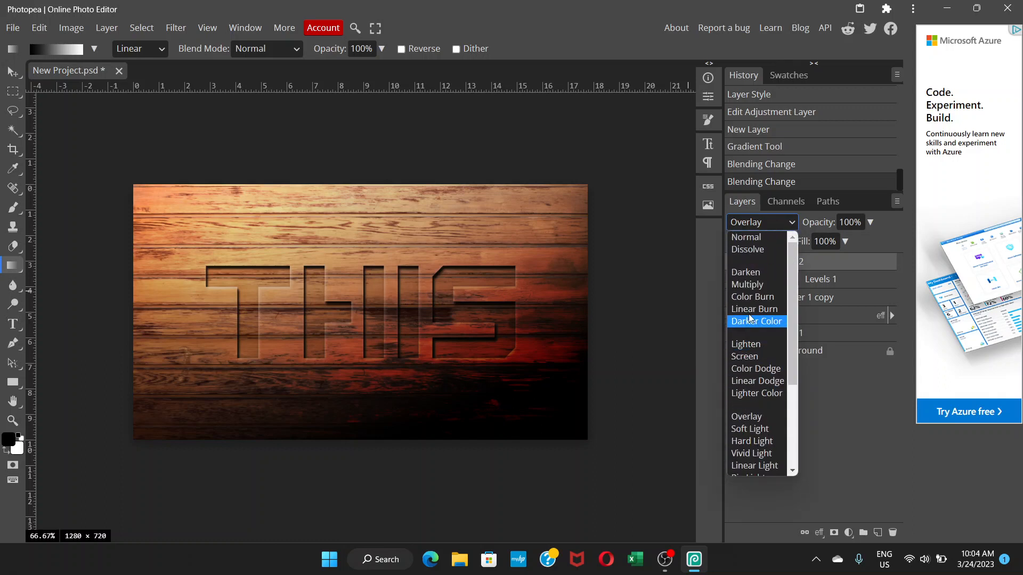
left_click(751, 276)
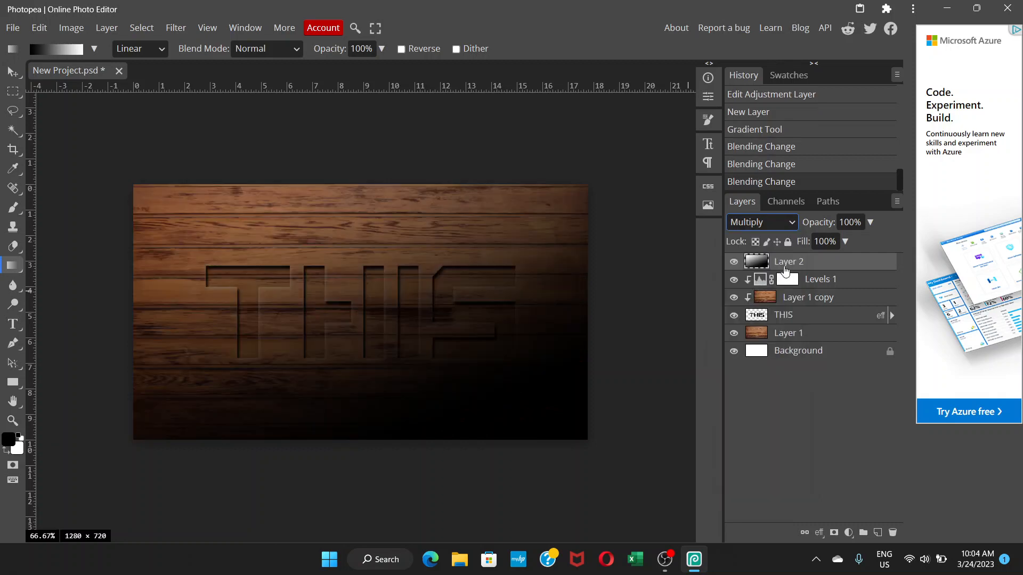
- Try Layer 2 at 32% fill, restore the fill to 100% and lower the layer opacity to 35%
left_click(845, 241)
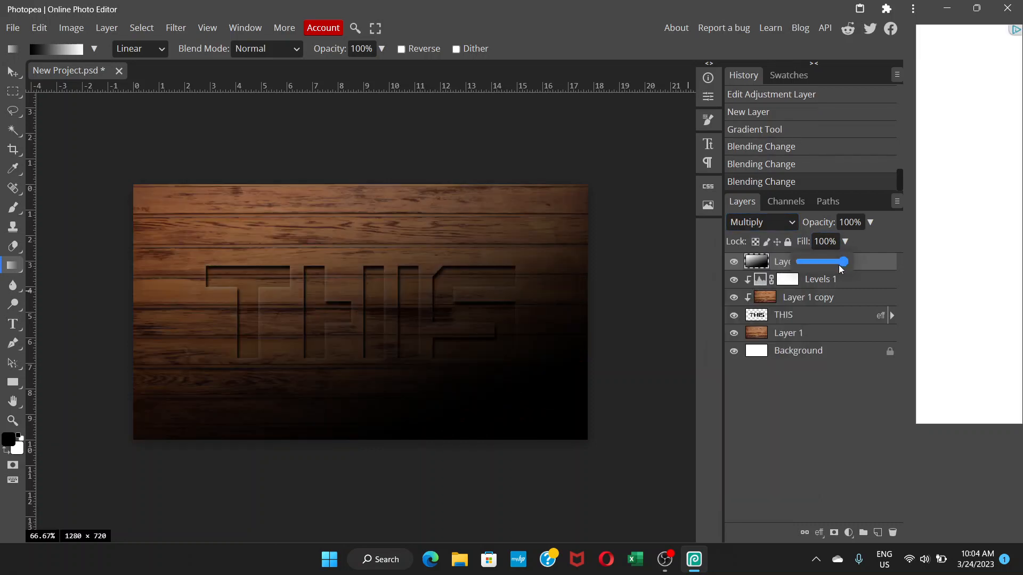
left_click_drag(839, 260, 818, 270)
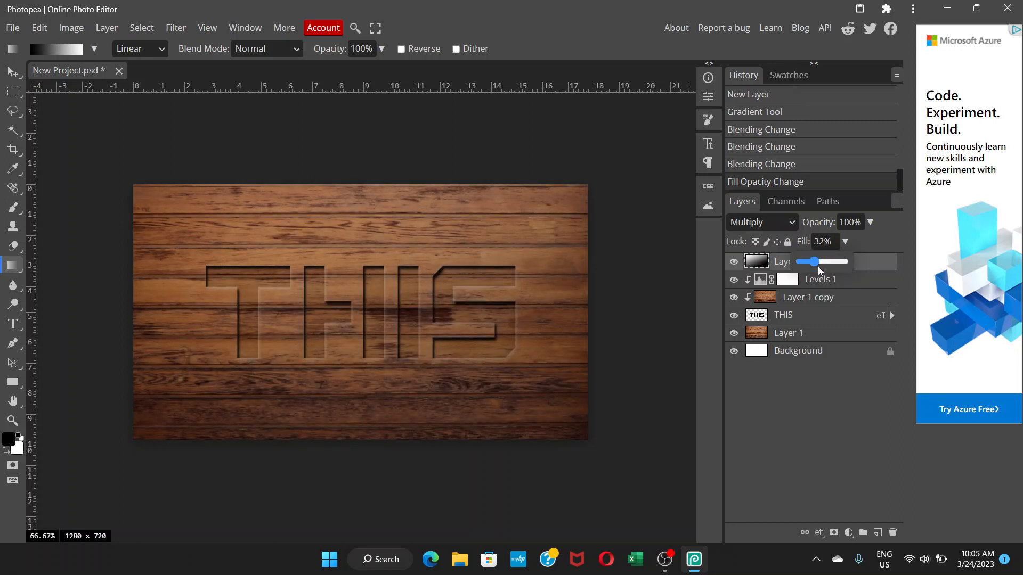
left_click_drag(817, 266, 829, 245)
left_click(870, 222)
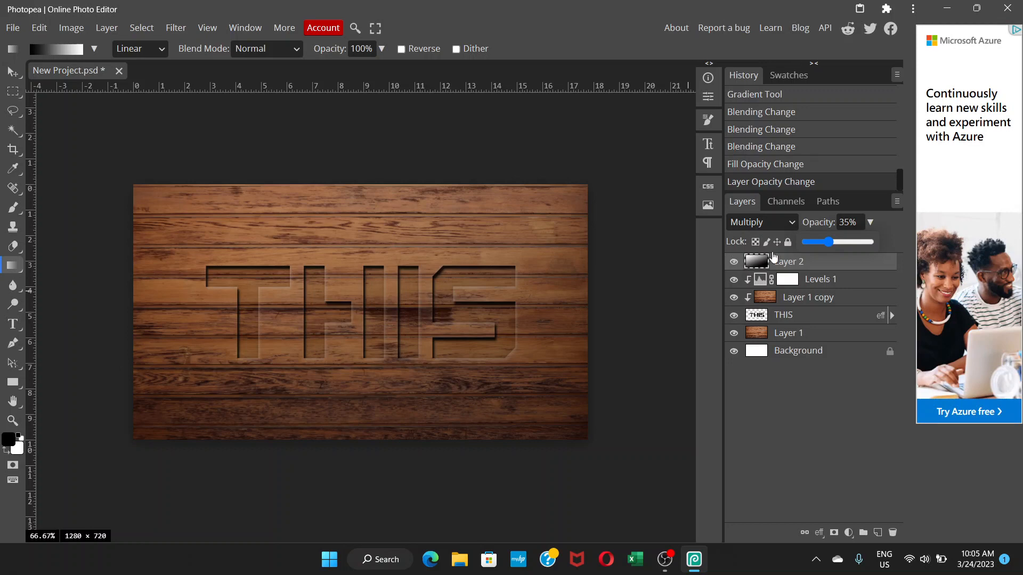
- Return Layer 2 to Normal blending at 100% opacity and redraw its black-to-white gradient diagonally from the lower middle to the upper-left edge
left_click(767, 222)
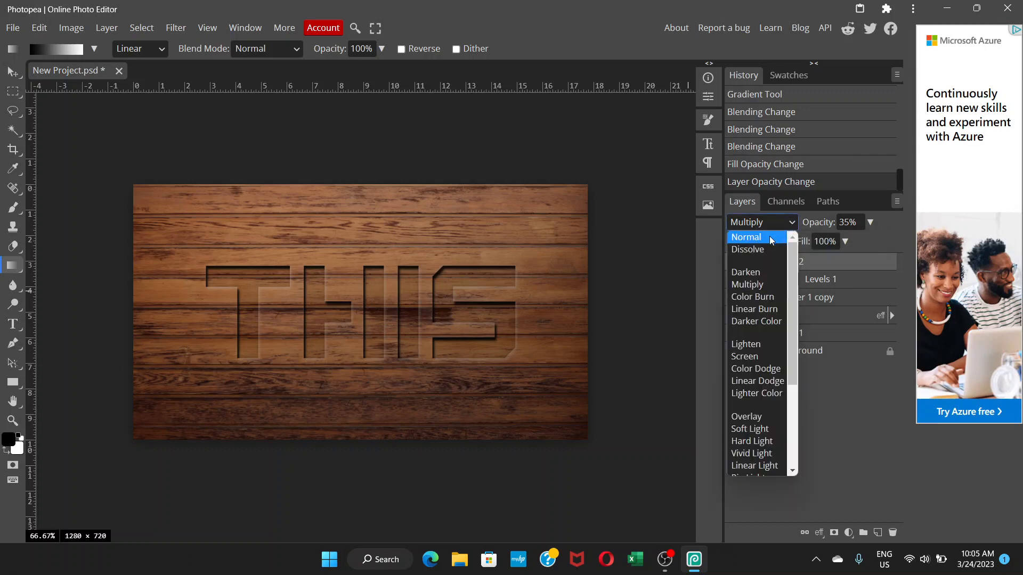
left_click(769, 235)
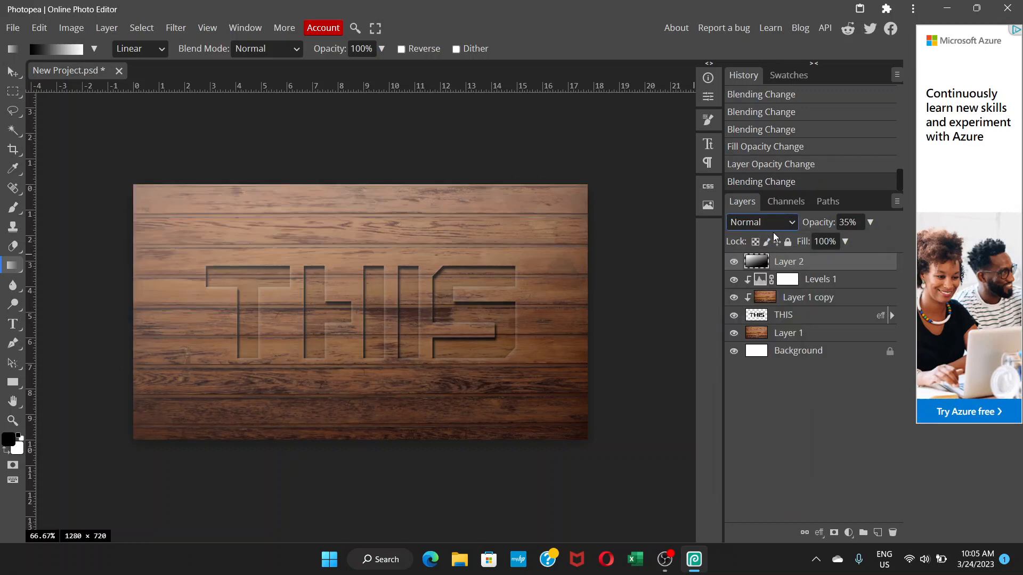
left_click(870, 222)
left_click_drag(826, 241, 910, 235)
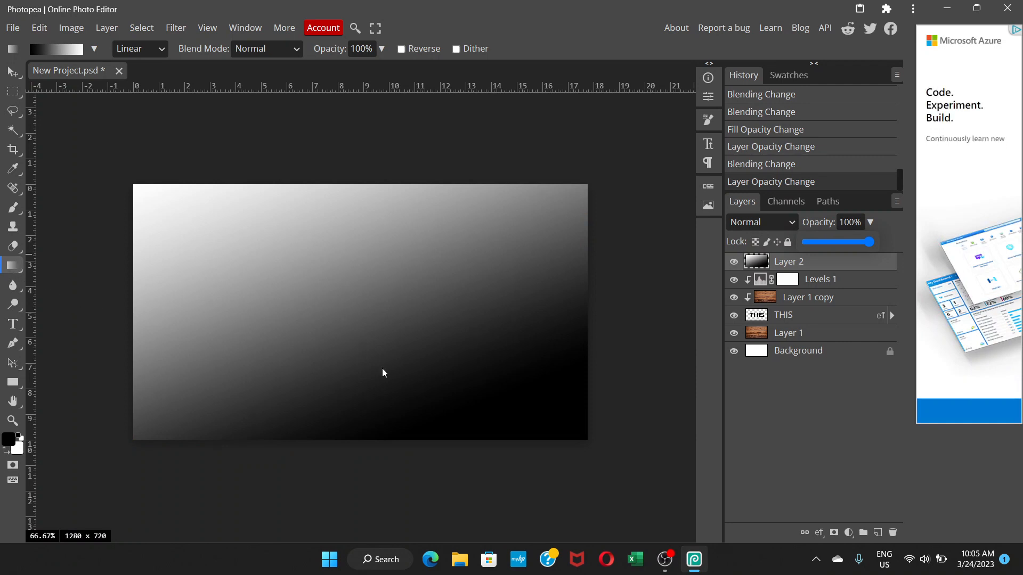
left_click_drag(382, 368, 271, 181)
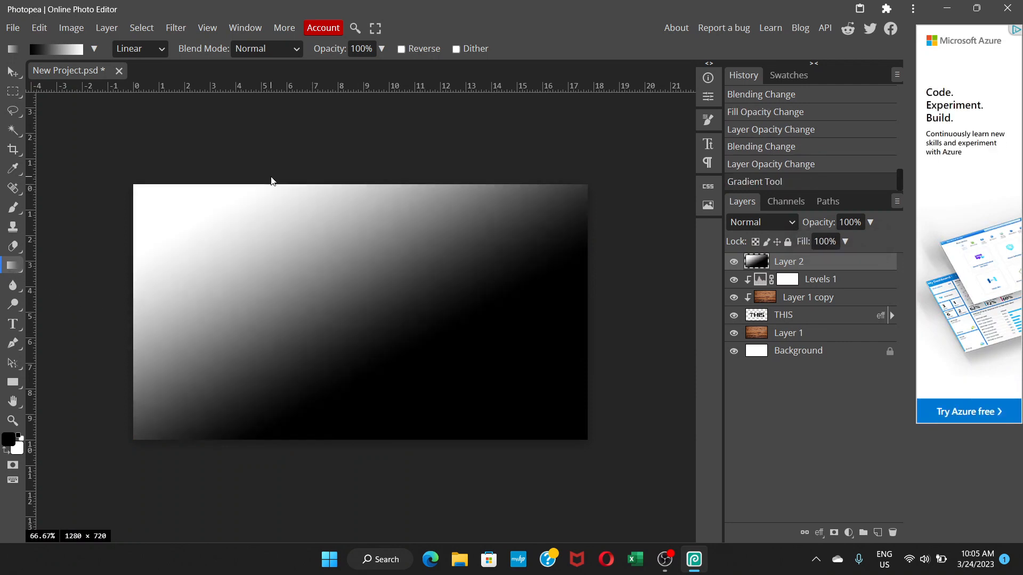
left_click_drag(379, 393, 262, 179)
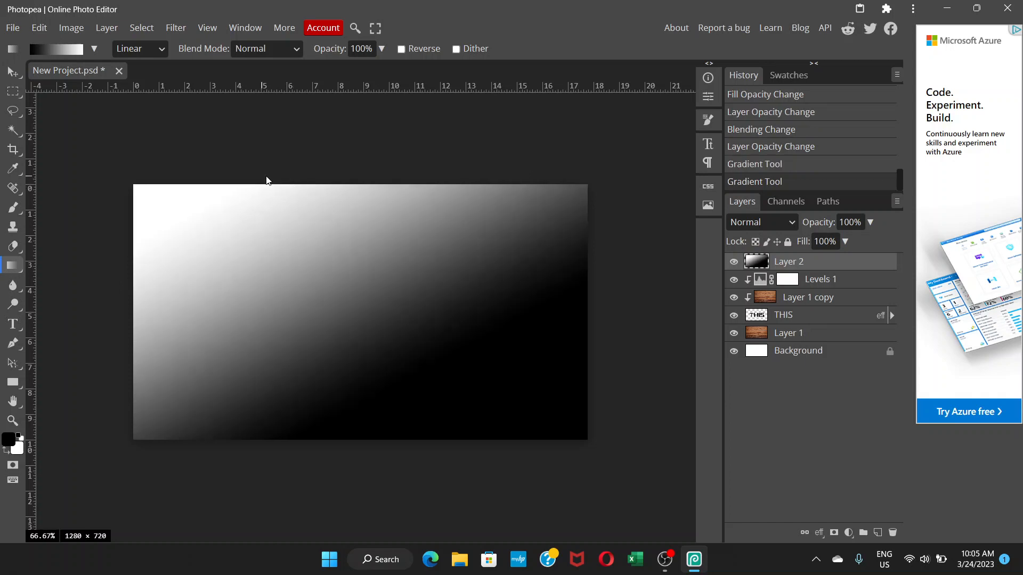
- Set Layer 2 to Multiply blending and lower its opacity to 23%
left_click(793, 223)
left_click(768, 286)
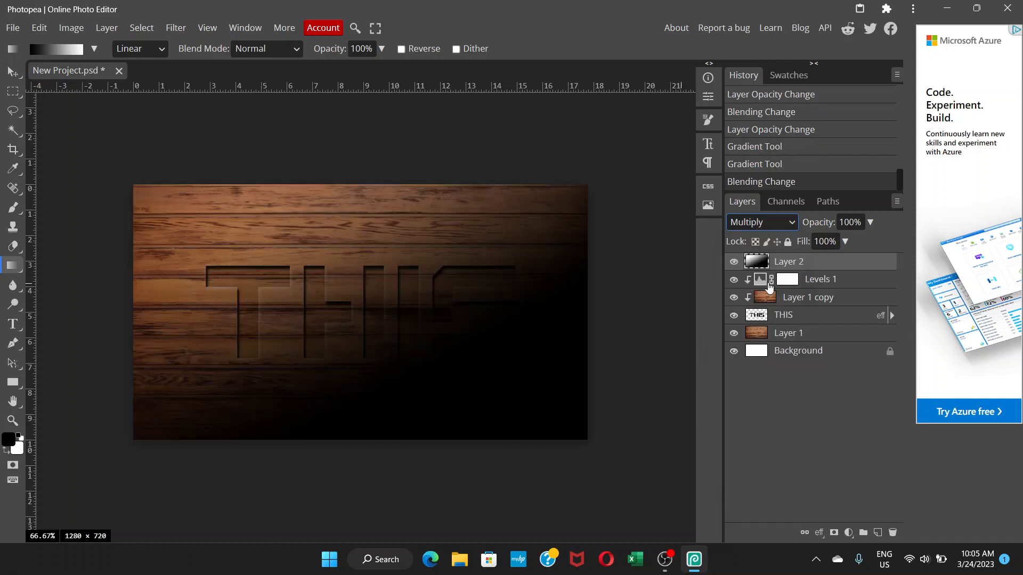
left_click(870, 222)
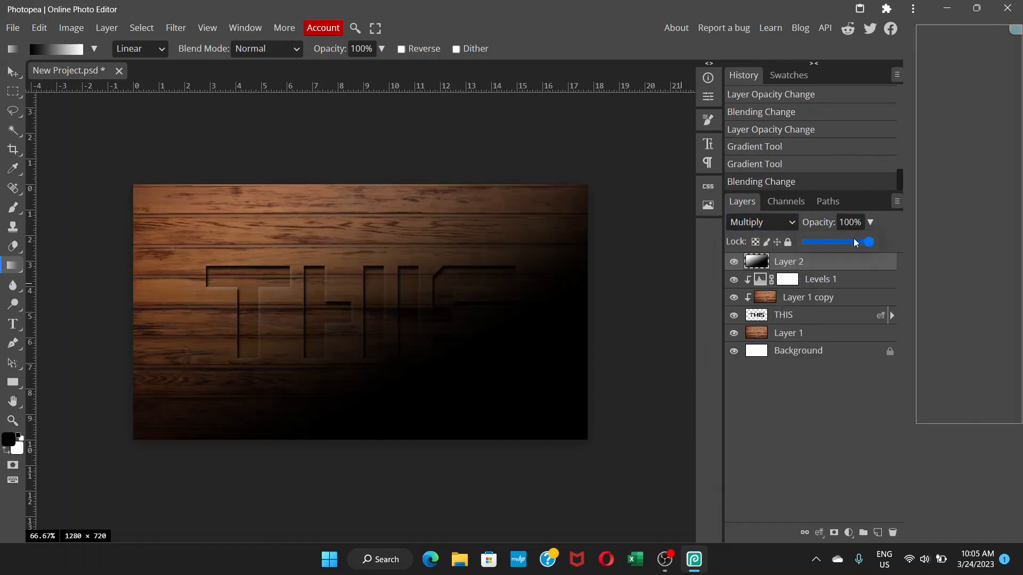
left_click_drag(853, 241, 825, 249)
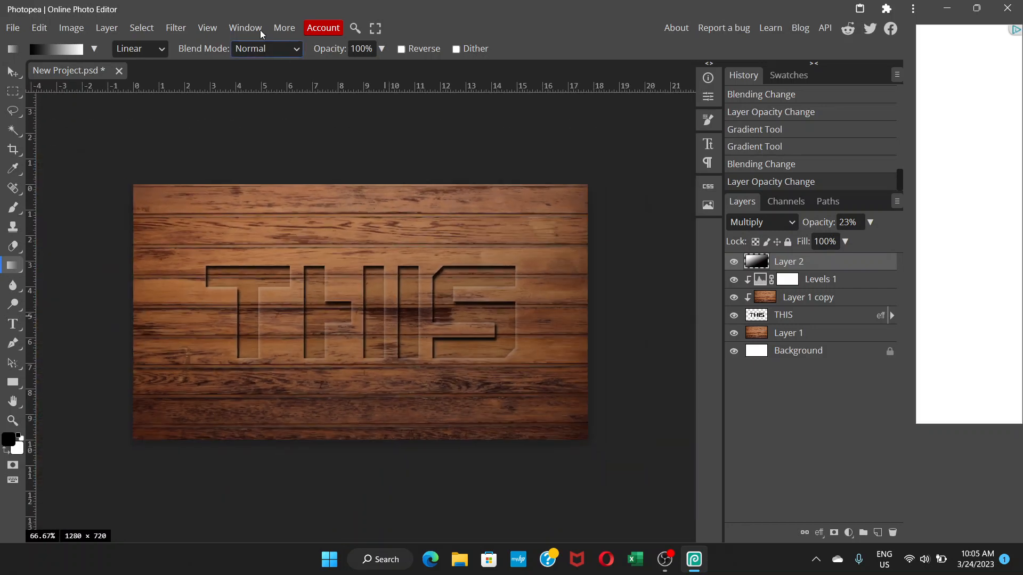
- Add a new layer above Layer 2 and fill it with a short diagonal black-to-white gradient, white toward the upper left
left_click(215, 21)
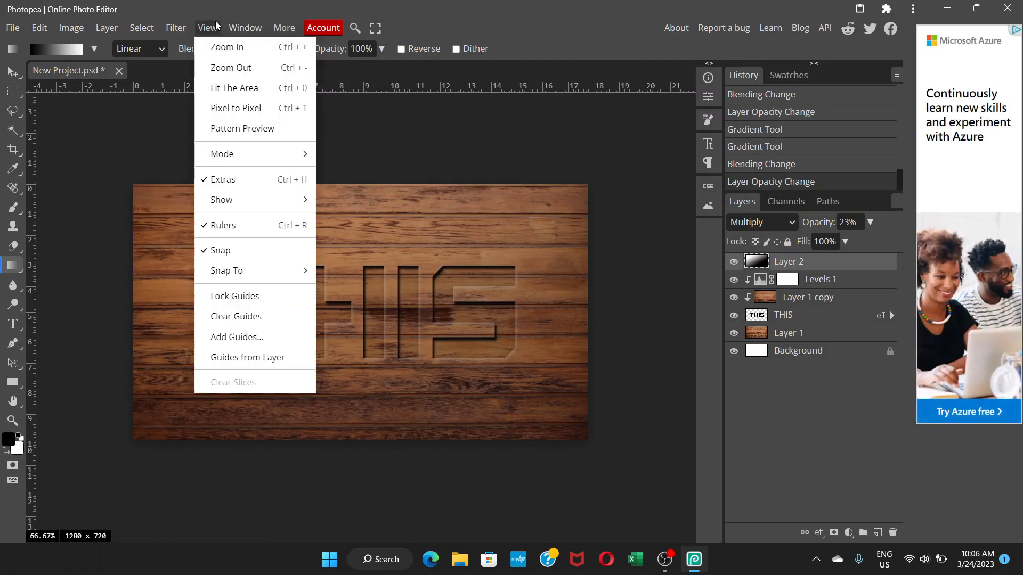
left_click(234, 94)
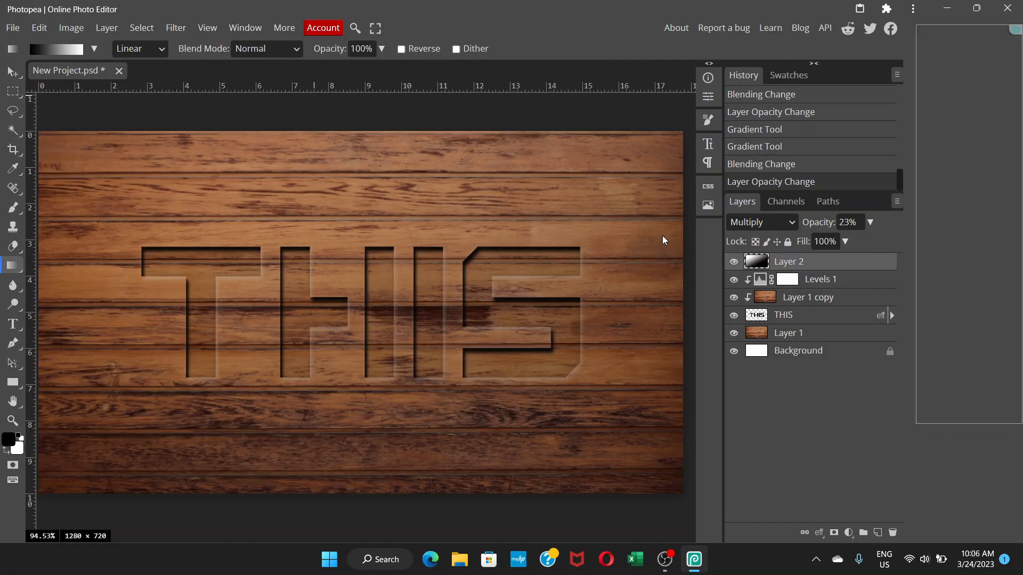
key("ctrl+minus")
key("ctrl+minus")
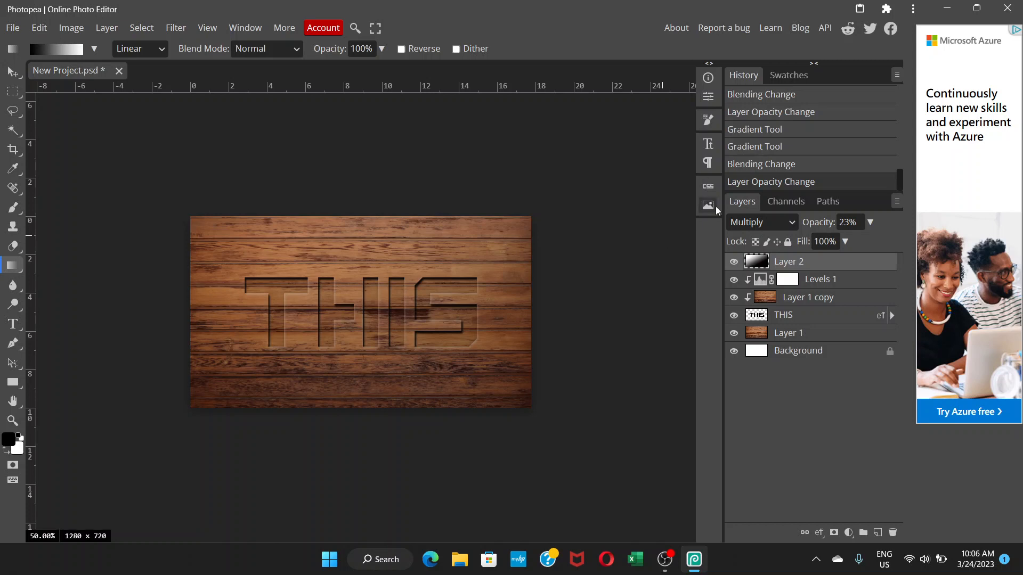
left_click(877, 532)
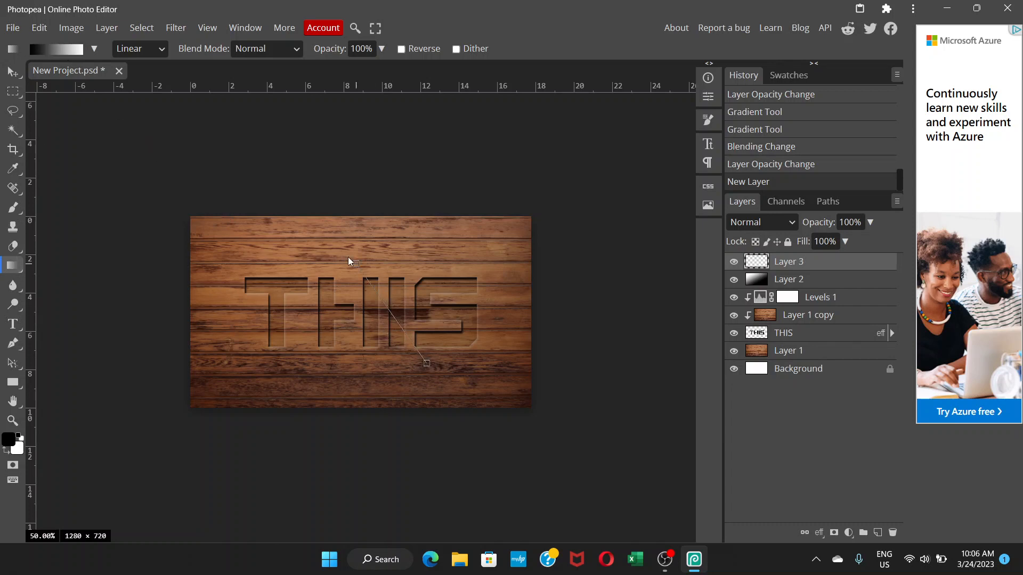
left_click_drag(349, 261, 290, 206)
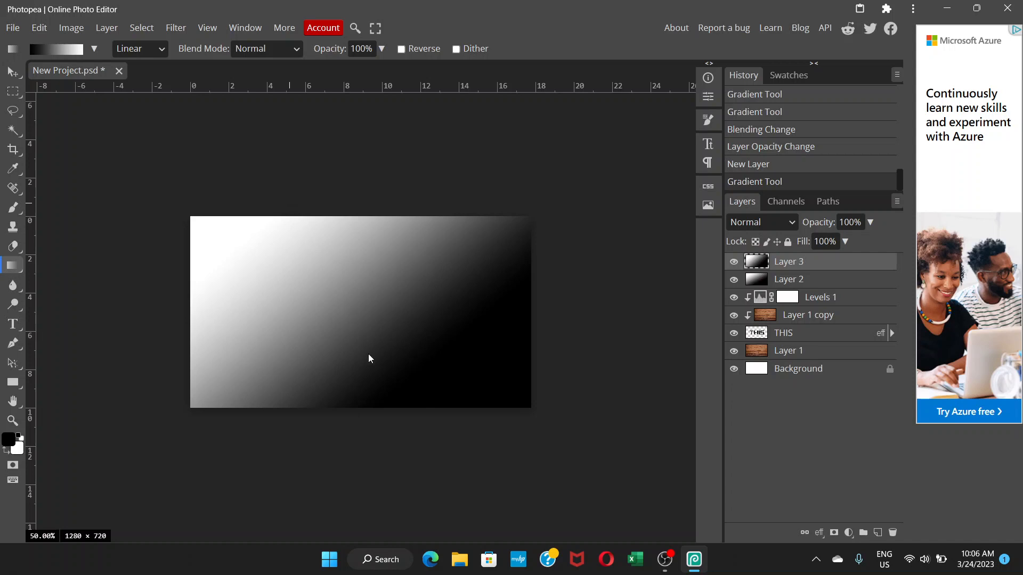
key("ctrl+z")
left_click_drag(375, 366, 309, 248)
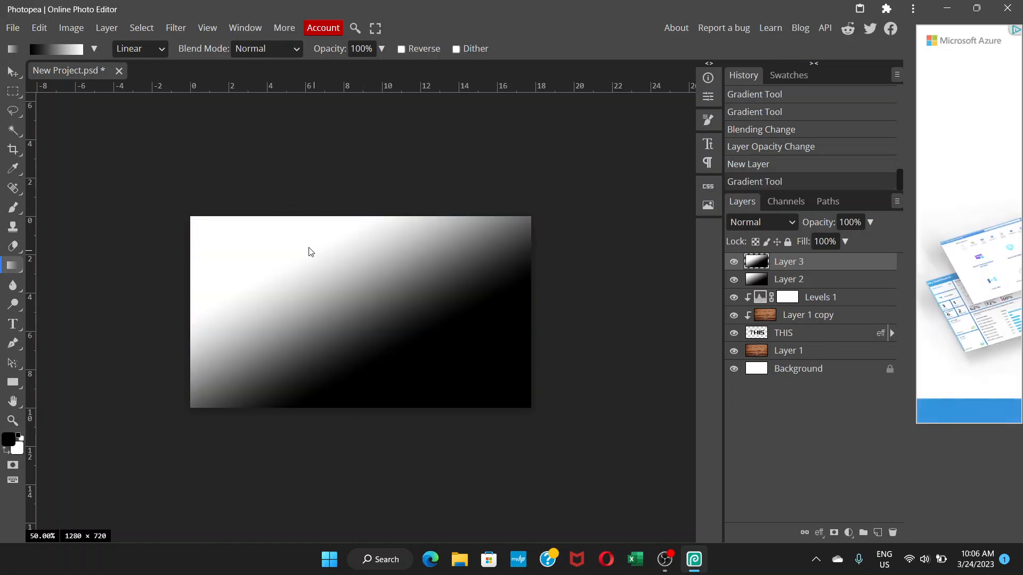
- Try Multiply blending on Layer 3 and return it to Normal
left_click(792, 222)
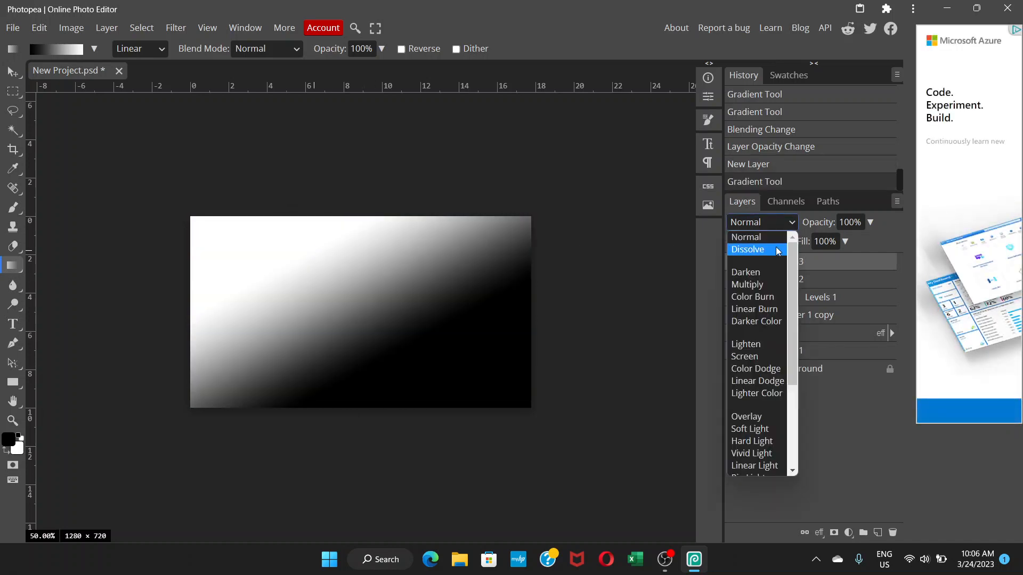
left_click(759, 284)
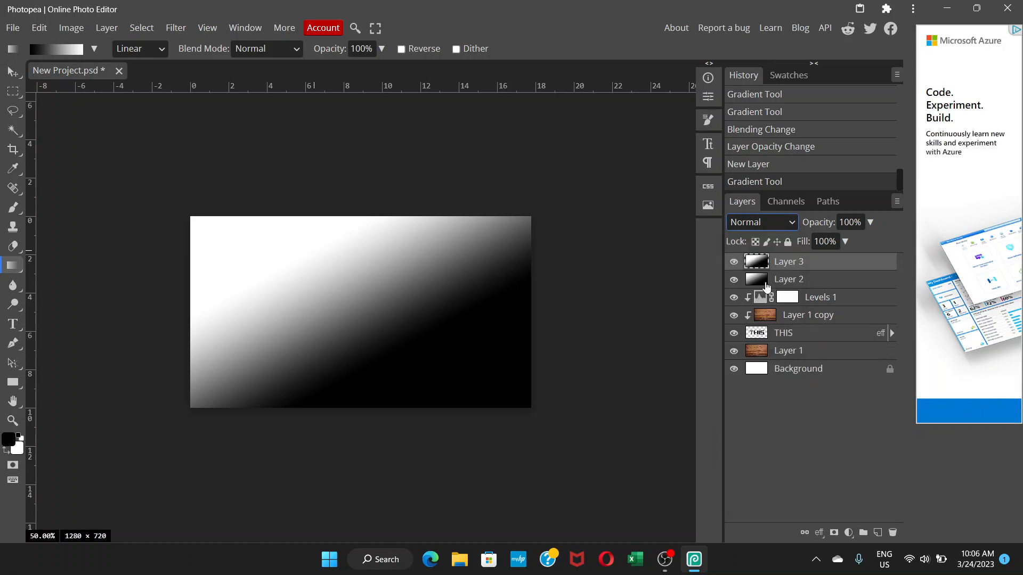
left_click(789, 228)
left_click(783, 235)
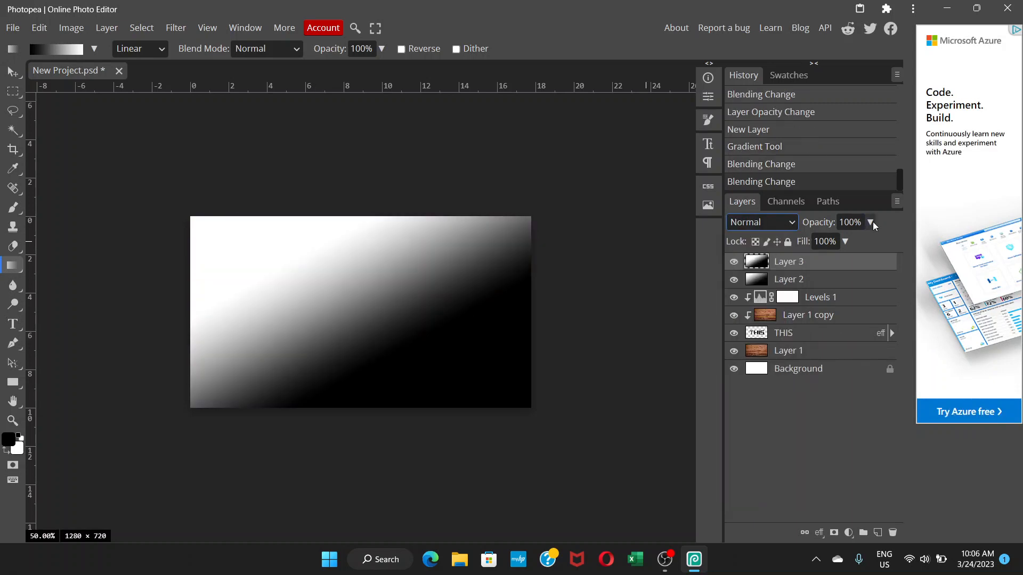
- Lower Layer 3's opacity to 33% and its fill to 68%
left_click_drag(872, 221, 826, 241)
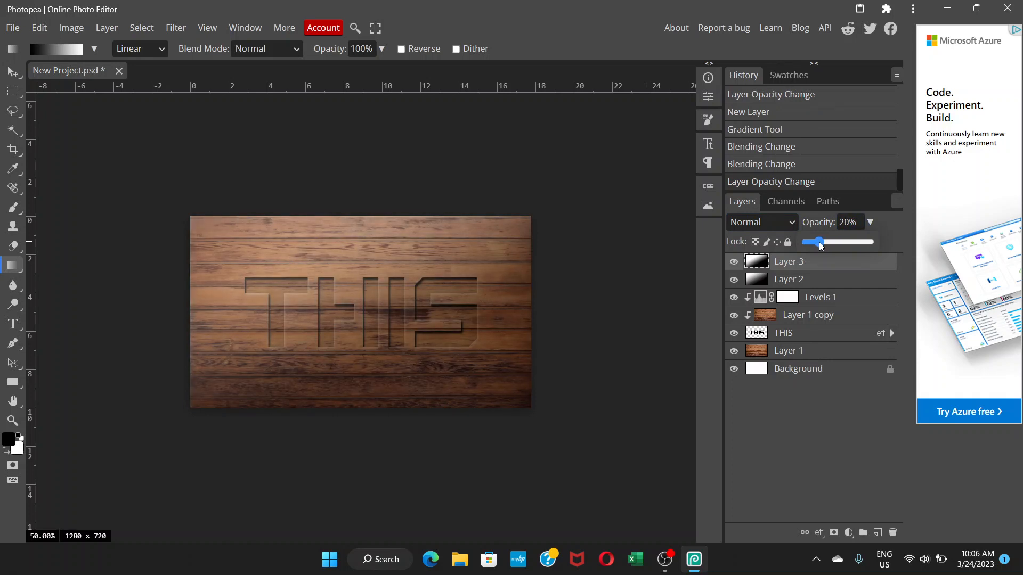
left_click_drag(823, 245, 826, 240)
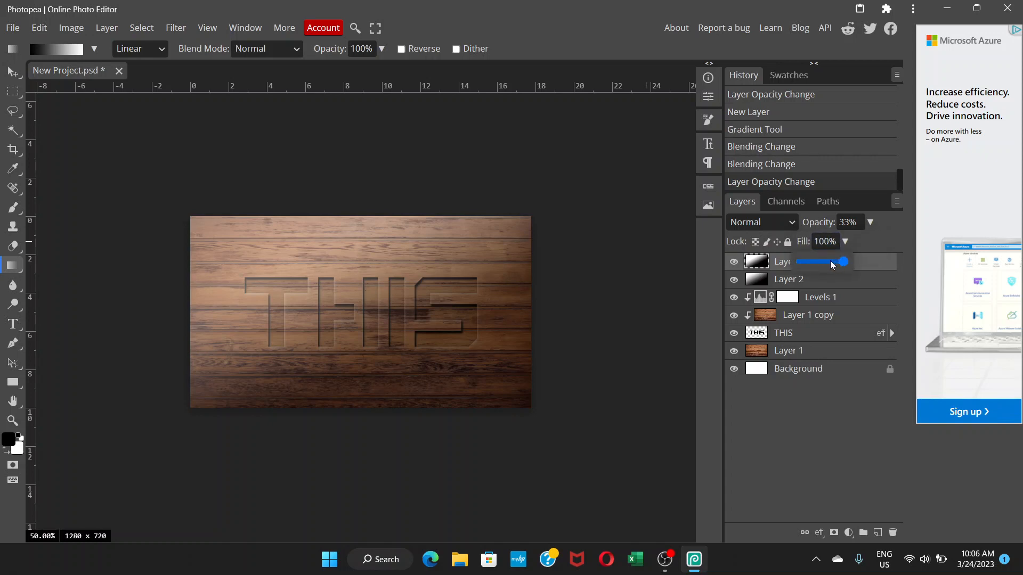
left_click(830, 261)
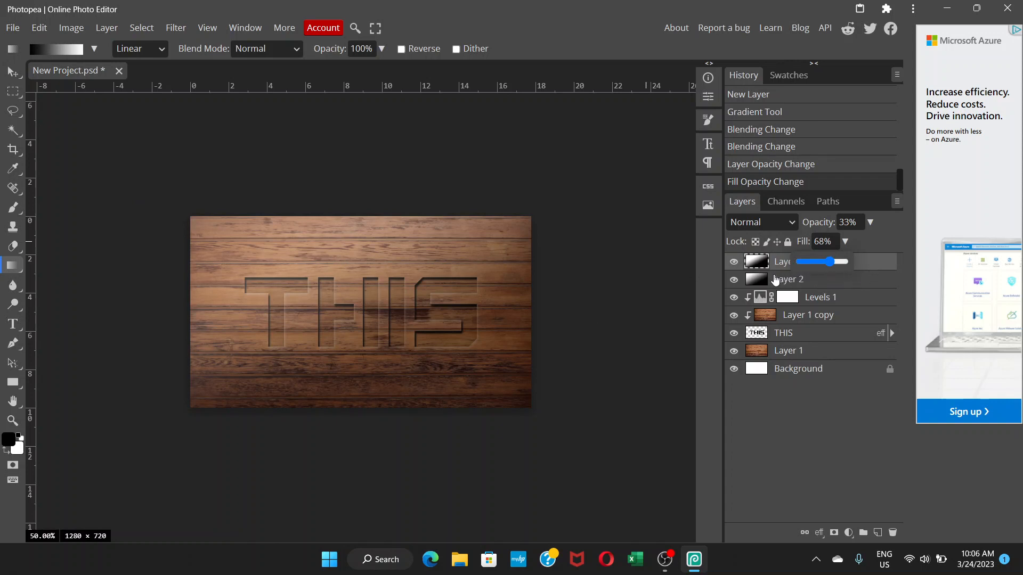
- Compare the carved text with the Layer 3 and Layer 2 gradients hidden and shown again
left_click(841, 296)
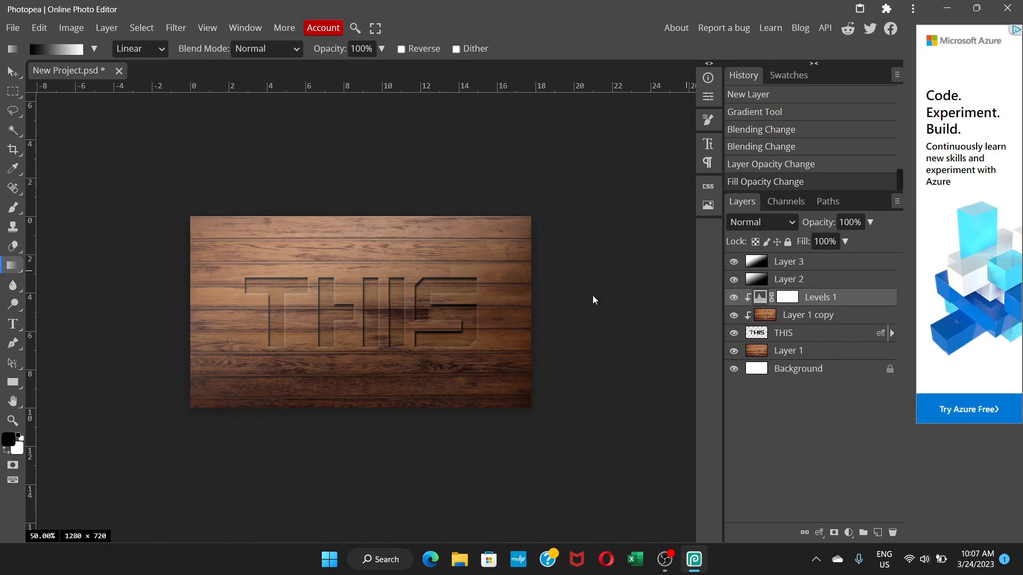
key("ctrl+plus")
key("ctrl+plus")
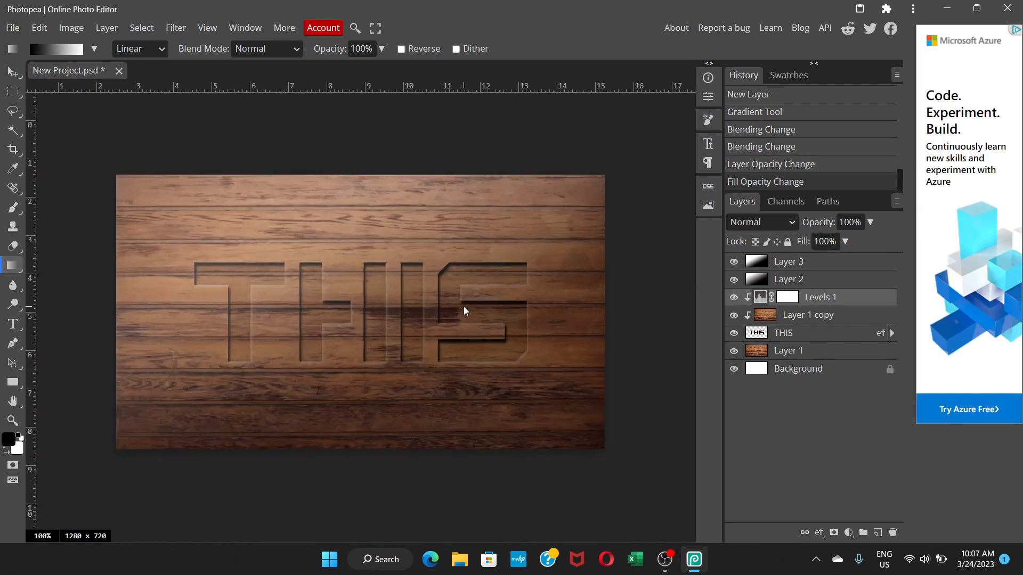
key("ctrl+minus")
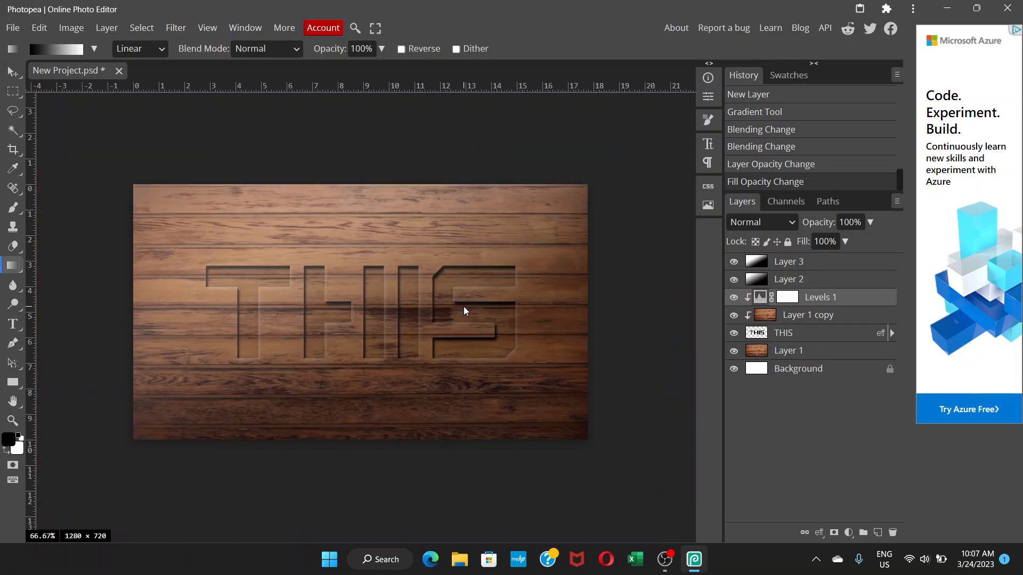
left_click(735, 261)
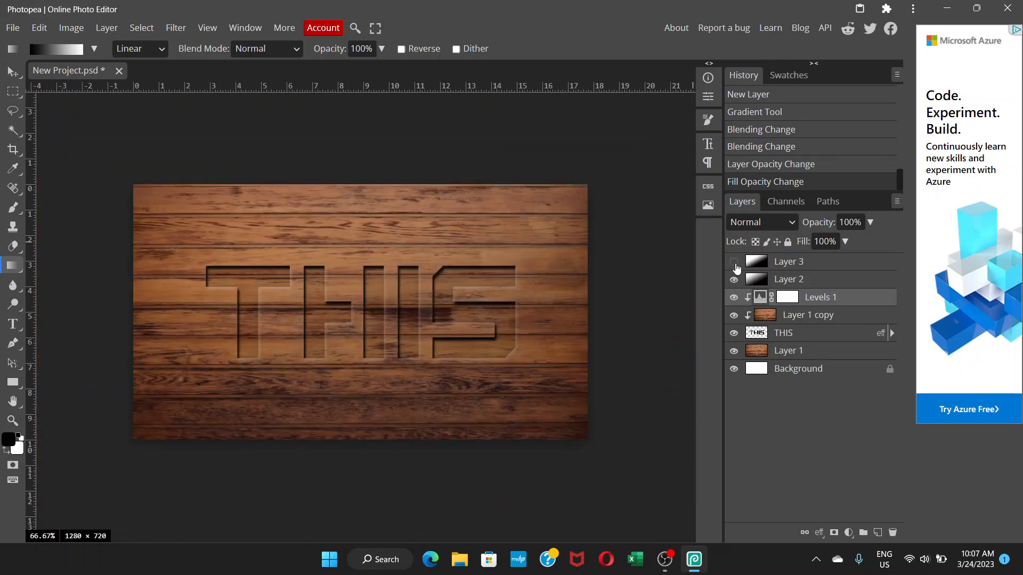
left_click(733, 280)
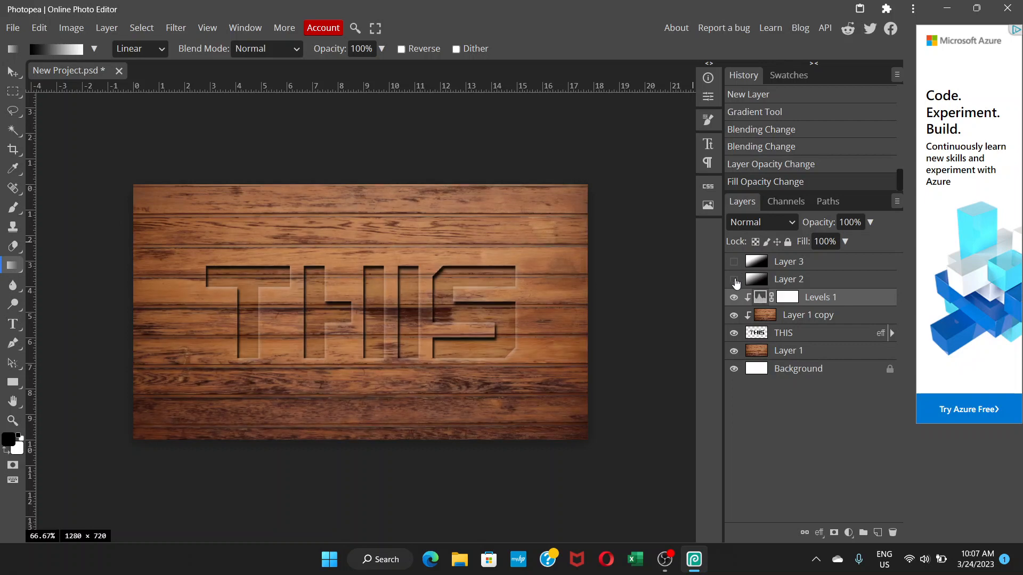
left_click(734, 280)
left_click(734, 261)
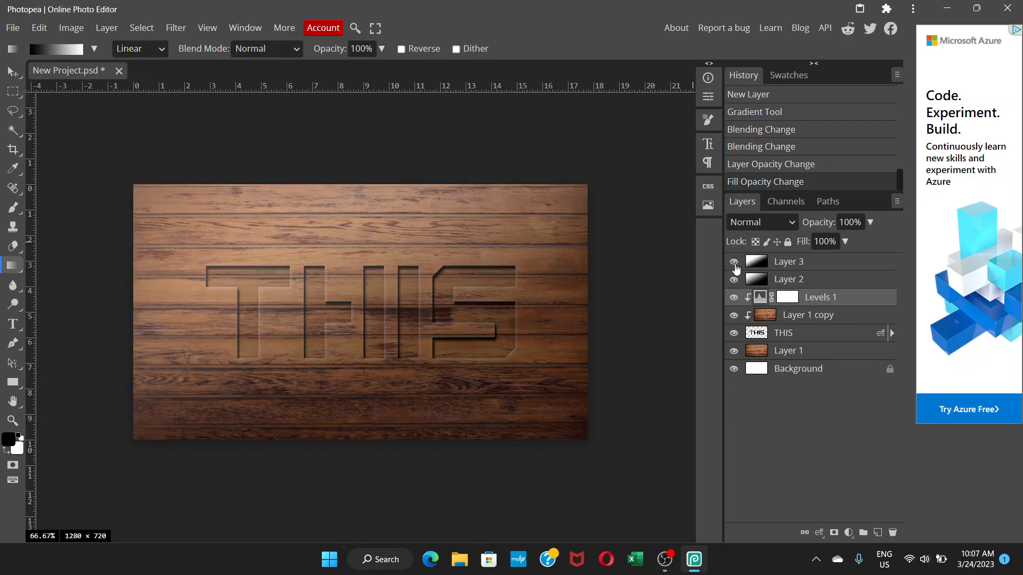
- Stamp all visible layers into a new merged layer above Layer 3 and set its brightness to 52 and contrast to 39
left_click(831, 264)
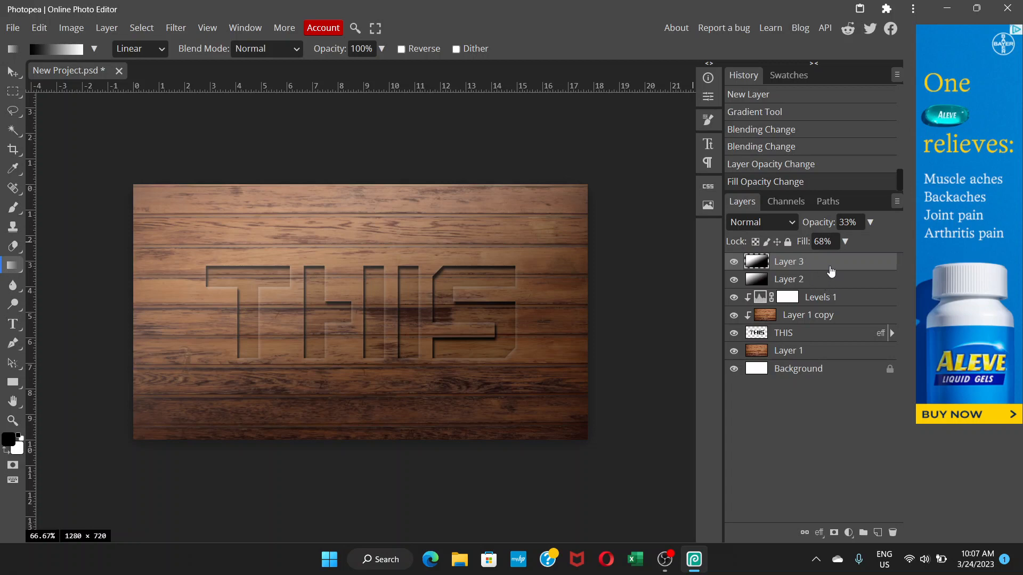
key("ctrl+shift+alt+e")
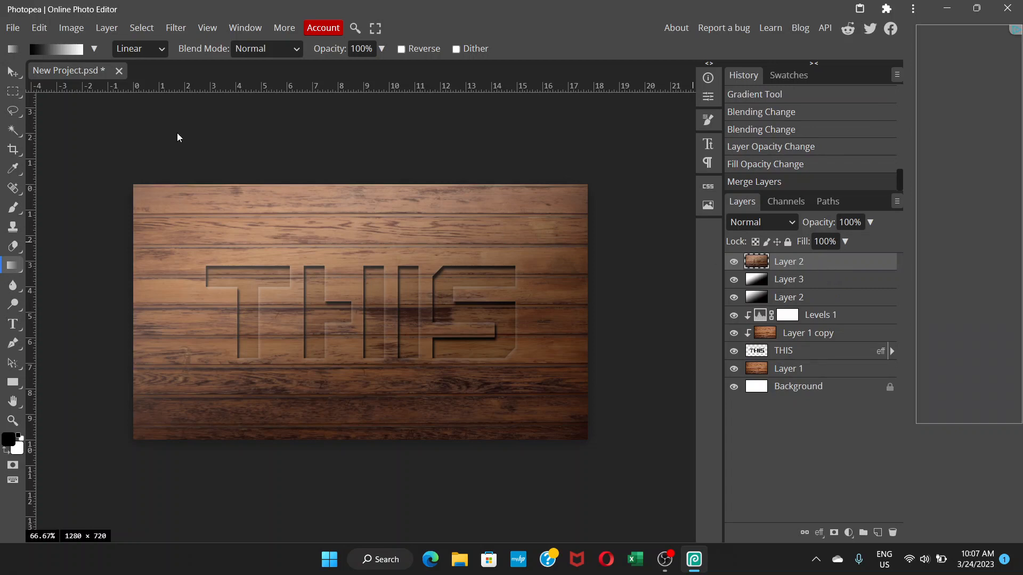
left_click(72, 27)
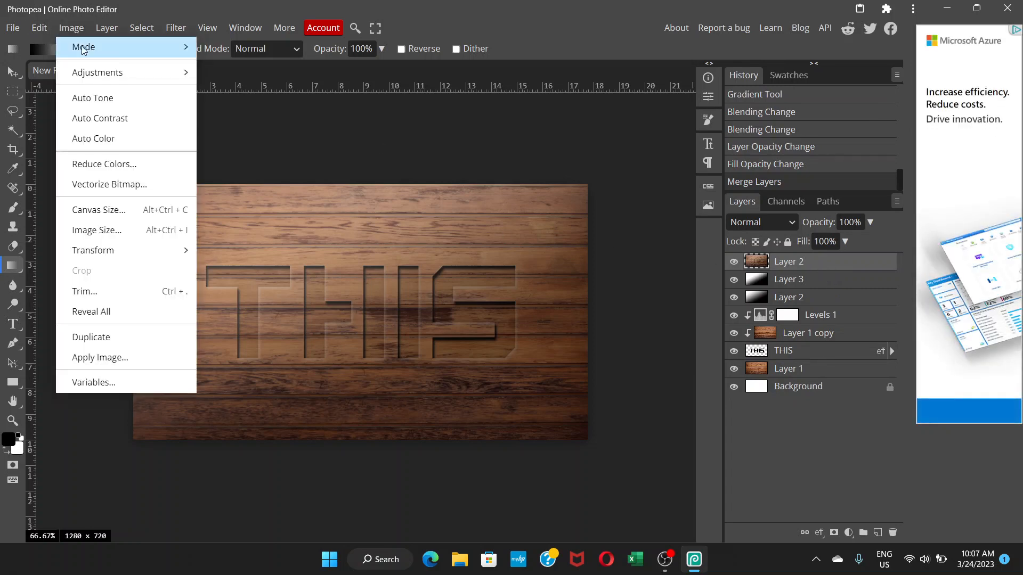
mouse_move(181, 72)
left_click(231, 73)
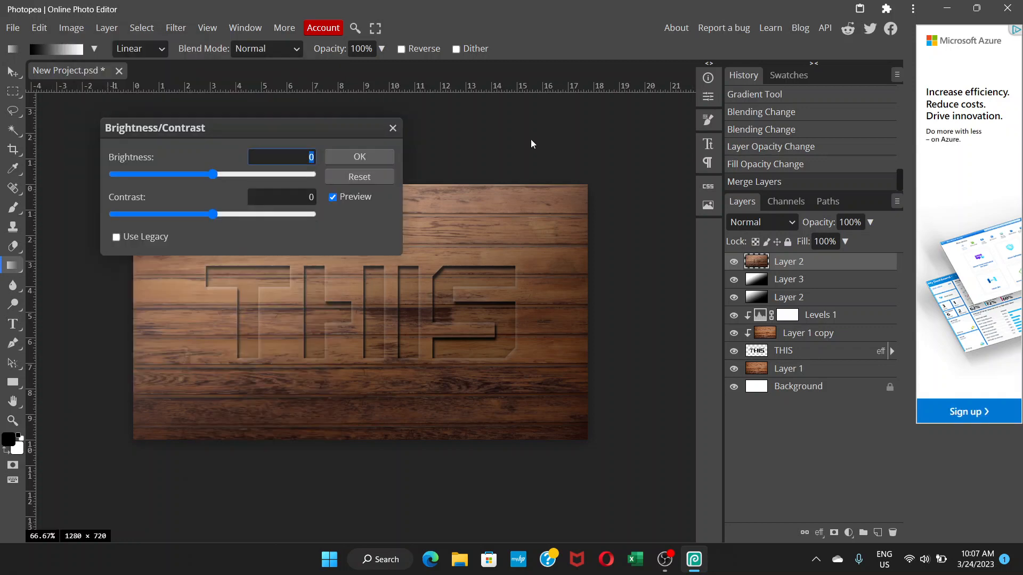
left_click_drag(309, 135, 869, 157)
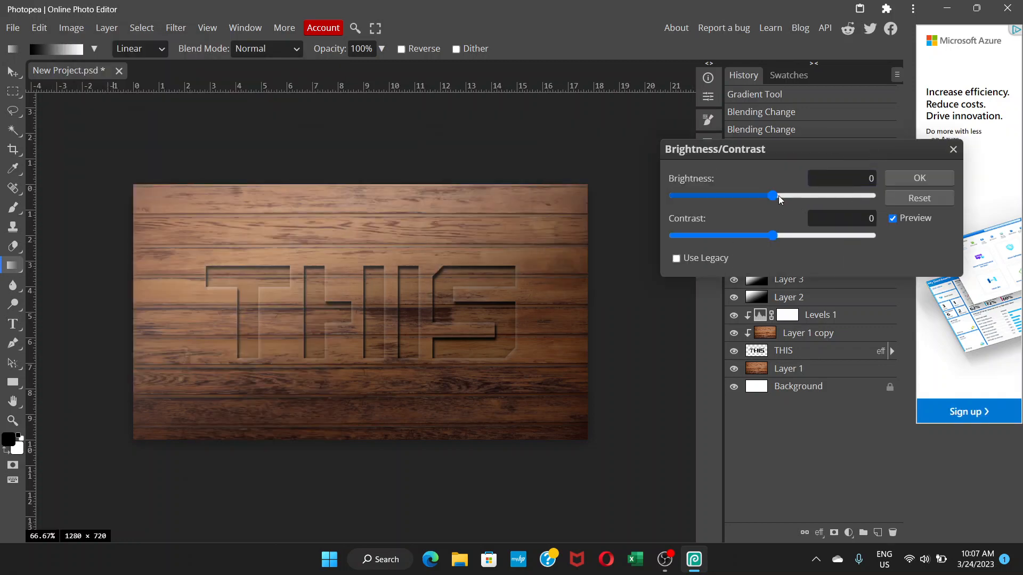
left_click_drag(778, 196, 796, 195)
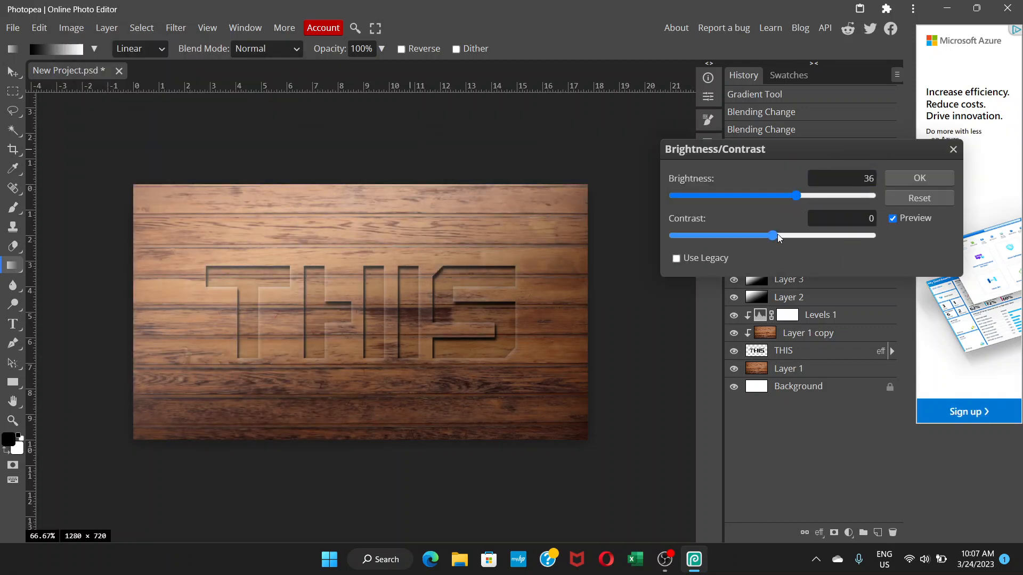
left_click_drag(777, 237, 811, 238)
left_click_drag(795, 196, 807, 196)
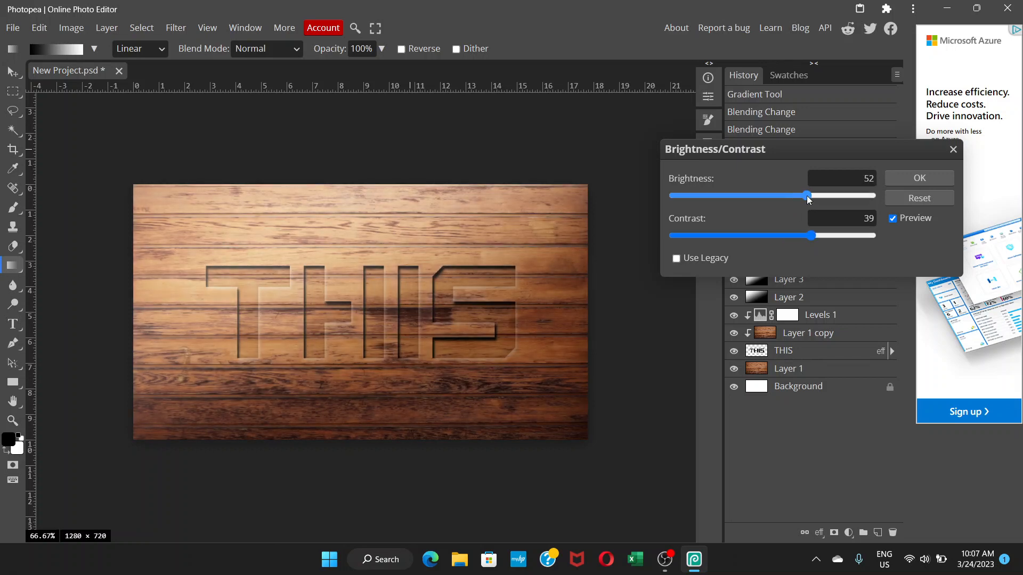
left_click(924, 174)
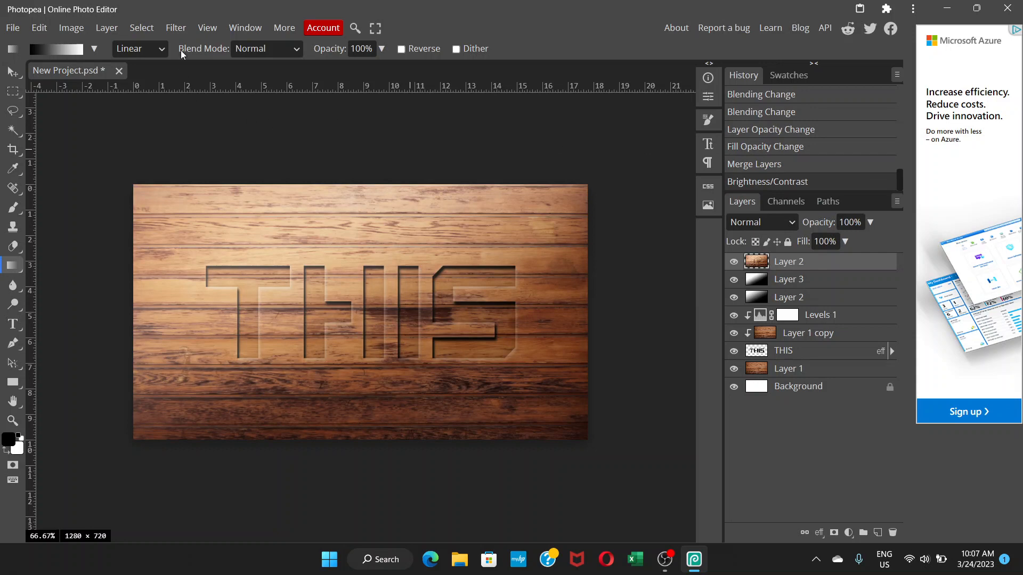
left_click(207, 27)
left_click(256, 87)
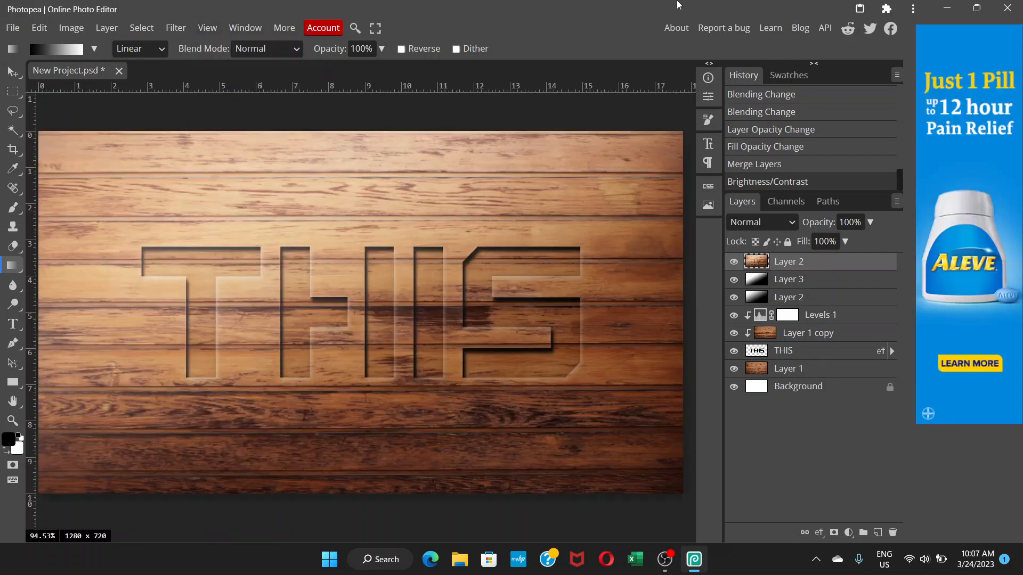